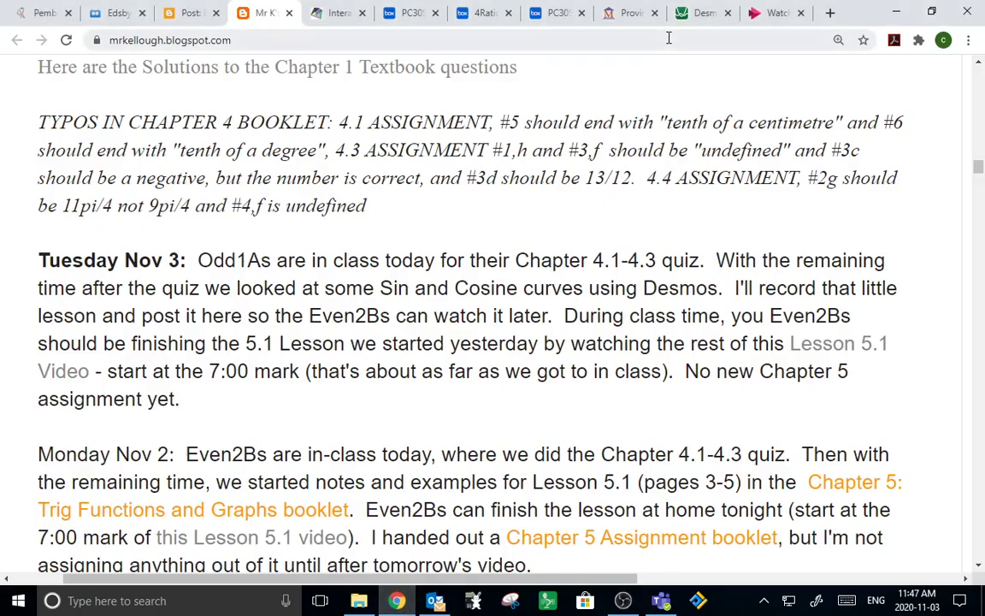
# - Switch to the Desmos tab to show a blank, untitled graphing calculator
pyautogui.click(700, 13)
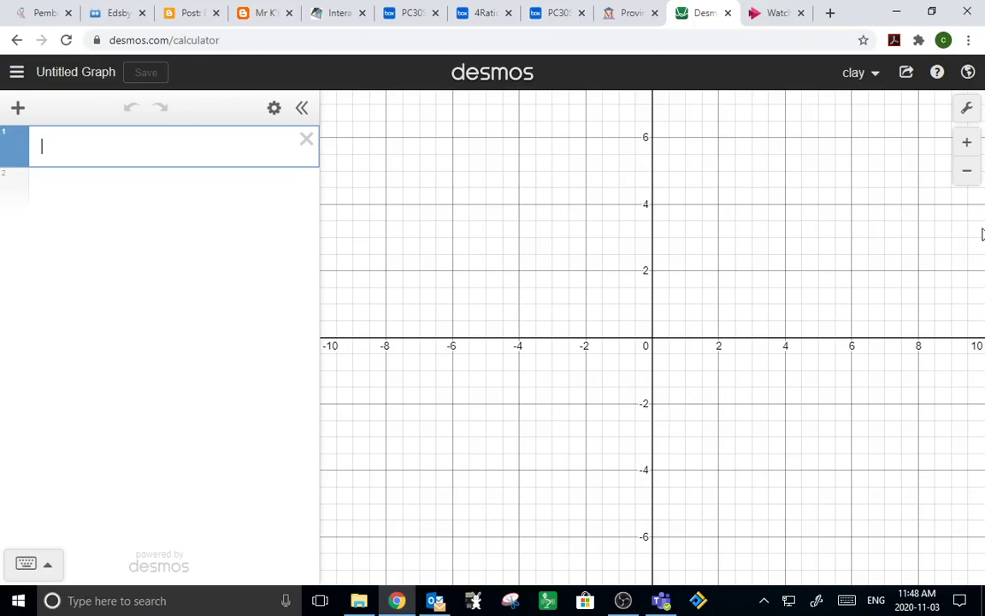
# - In Graph Settings, set the x-axis range to −365 ≤ x ≤ 720
pyautogui.click(967, 108)
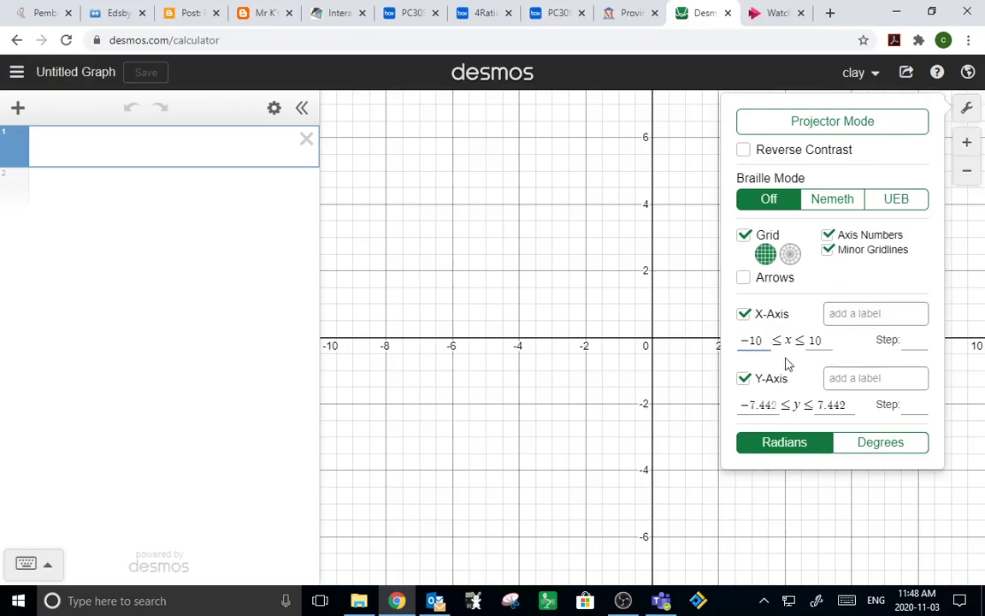
pyautogui.press('BackSpace')
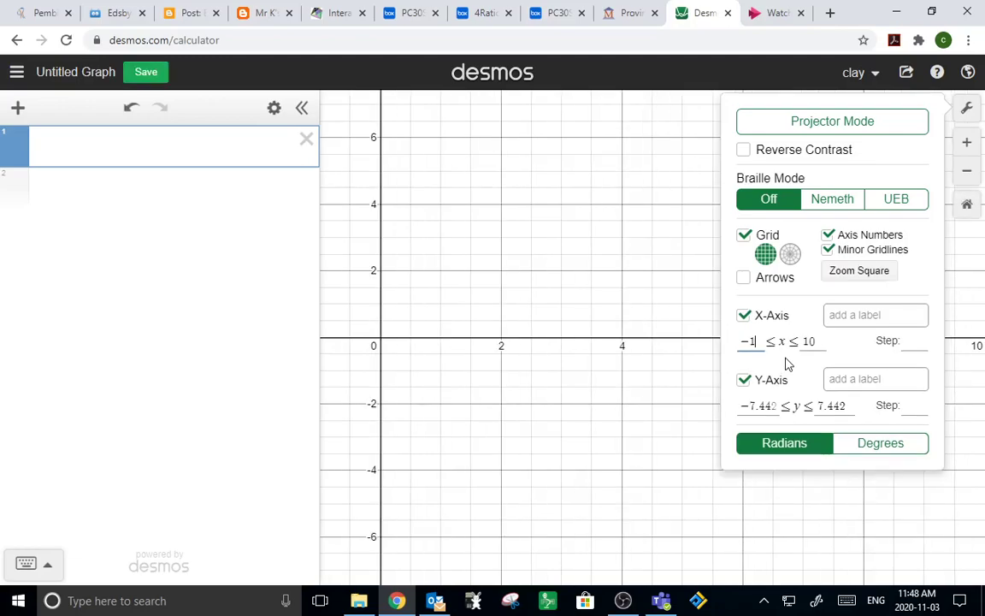
pyautogui.write('.3')
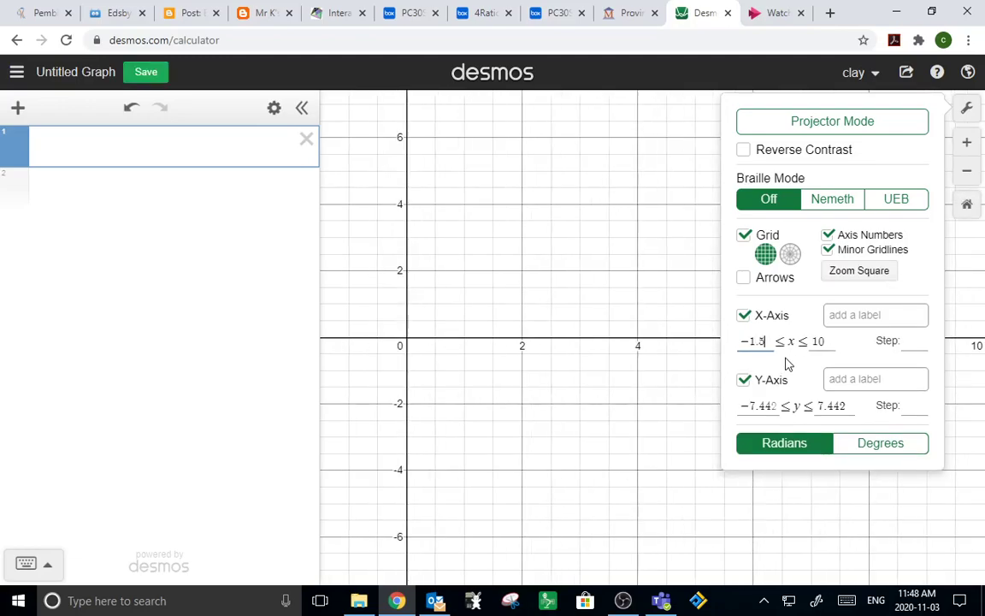
pyautogui.click(827, 342)
pyautogui.press('BackSpace')
pyautogui.press('BackSpace')
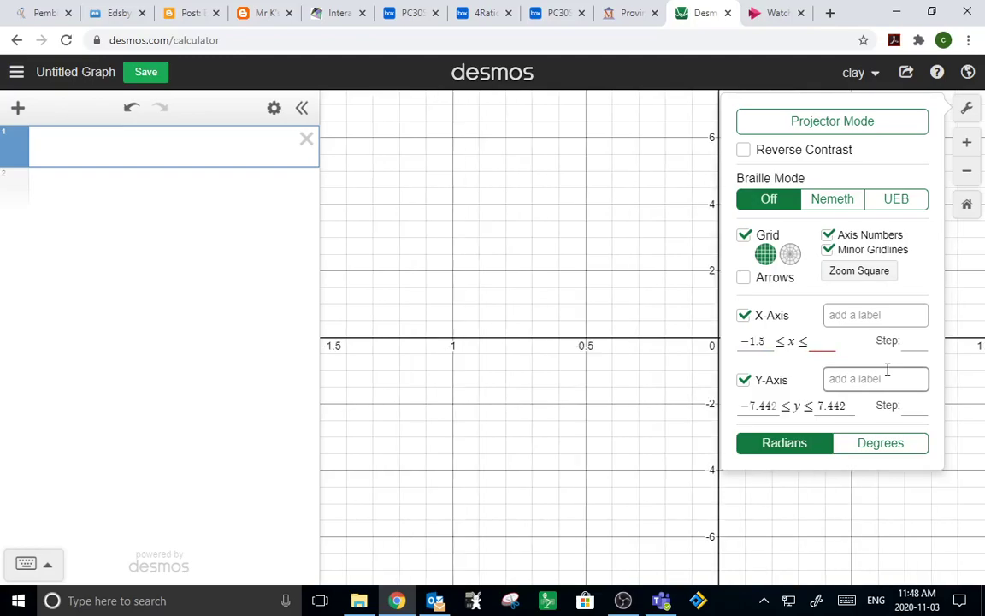
pyautogui.write('2')
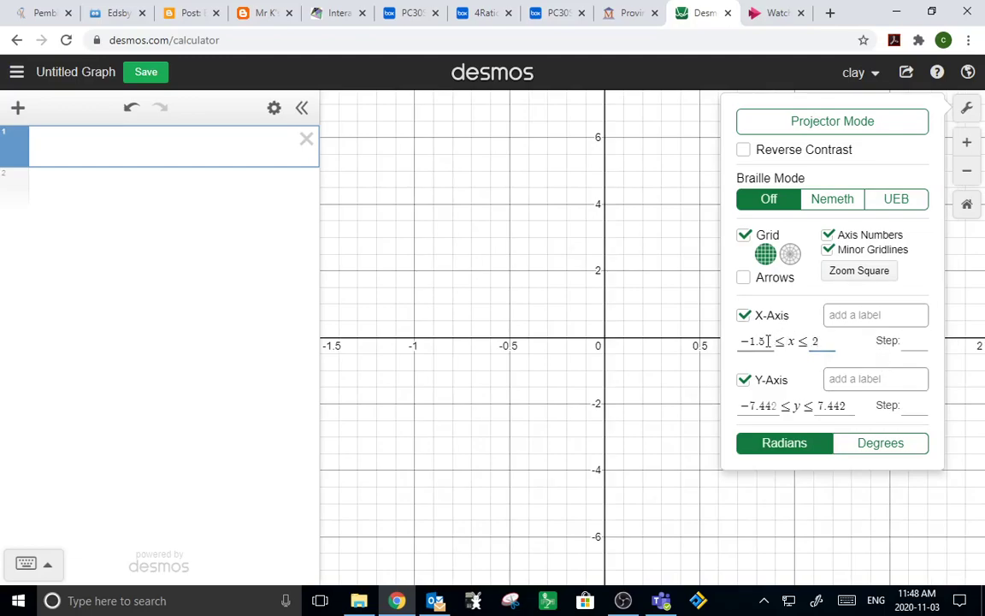
pyautogui.click(793, 396)
pyautogui.press('BackSpace')
pyautogui.press('BackSpace')
pyautogui.press('BackSpace')
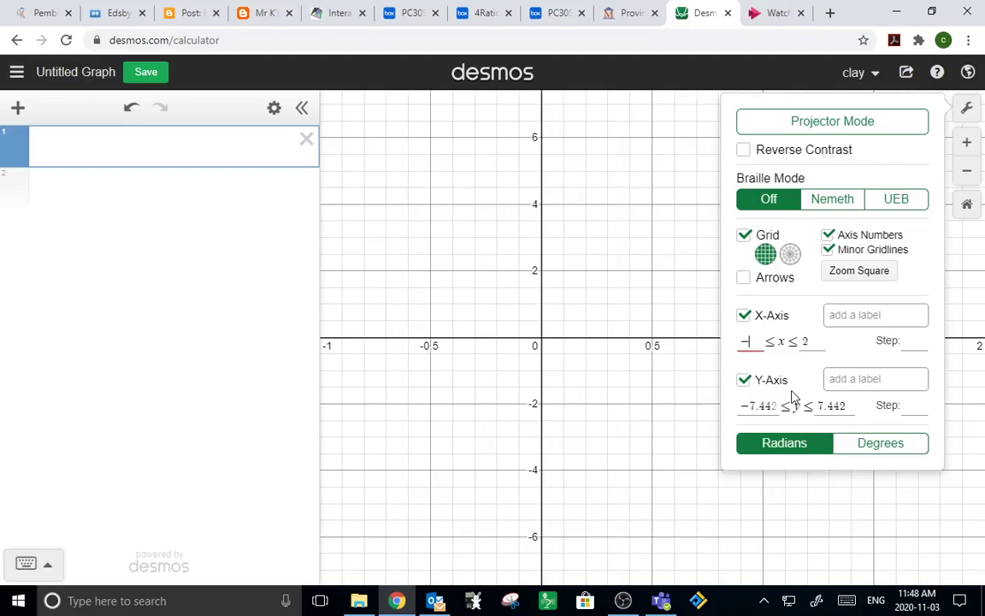
pyautogui.write('365')
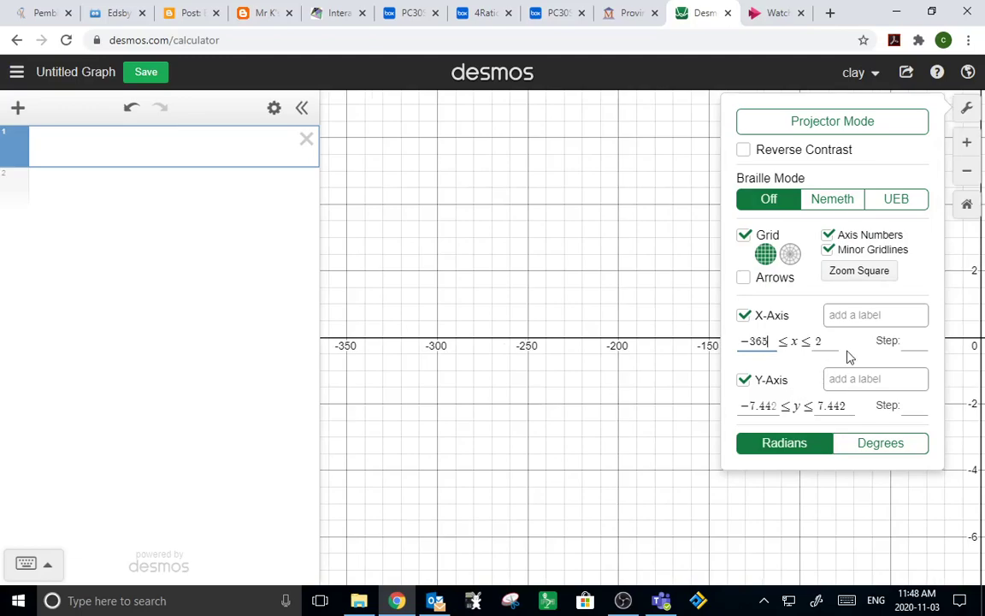
pyautogui.press('Tab')
pyautogui.press('BackSpace')
pyautogui.write('720')
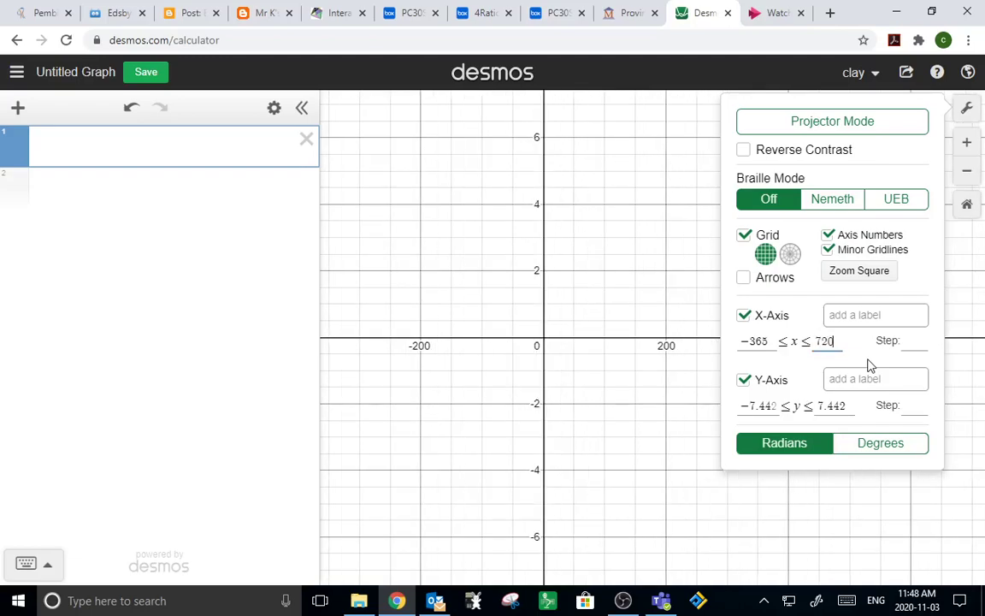
# - Switch angles to degrees and set the y-axis range to −2 ≤ y ≤ 2
pyautogui.click(880, 445)
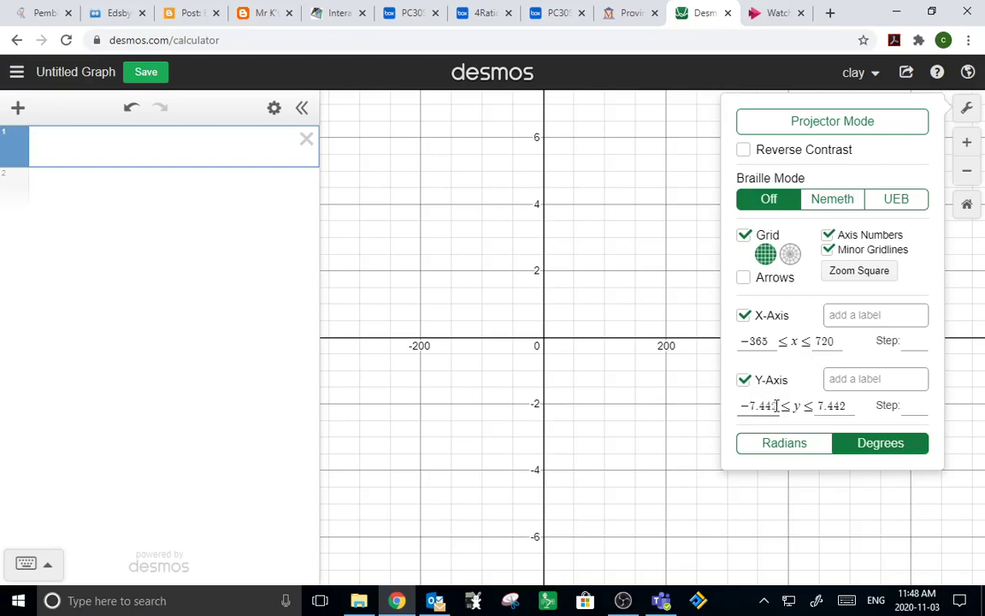
pyautogui.moveTo(780, 407); pyautogui.dragTo(749, 409)
pyautogui.write('-2')
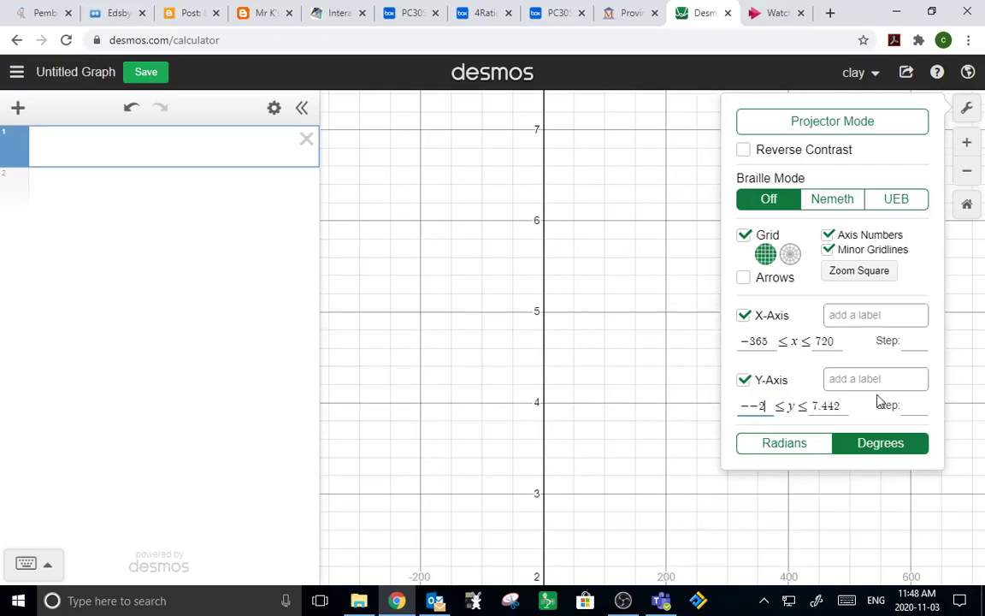
pyautogui.press('BackSpace')
pyautogui.press('BackSpace')
pyautogui.press('BackSpace')
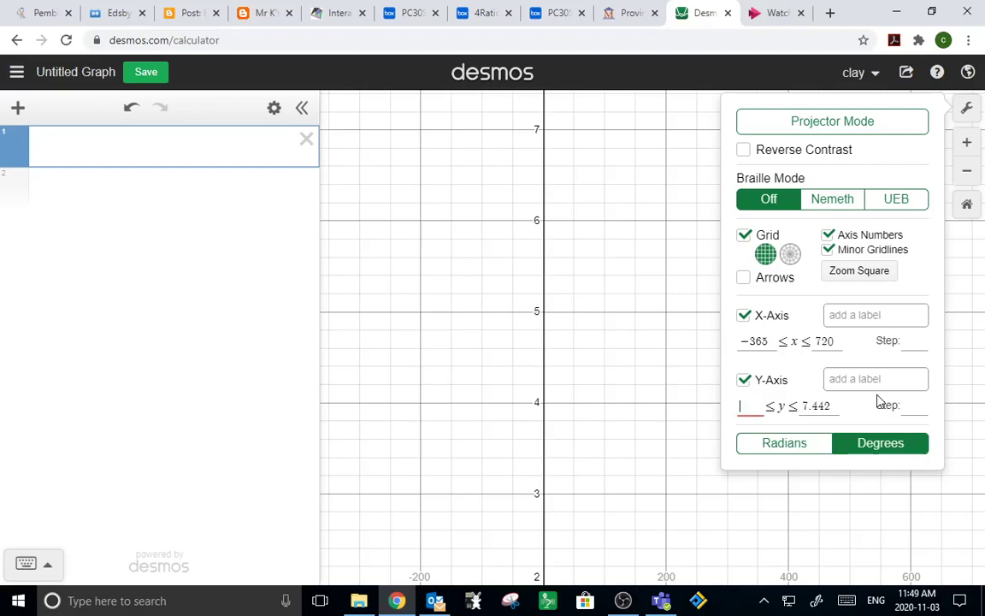
pyautogui.write('-2')
pyautogui.moveTo(837, 407); pyautogui.dragTo(806, 409)
pyautogui.write('2')
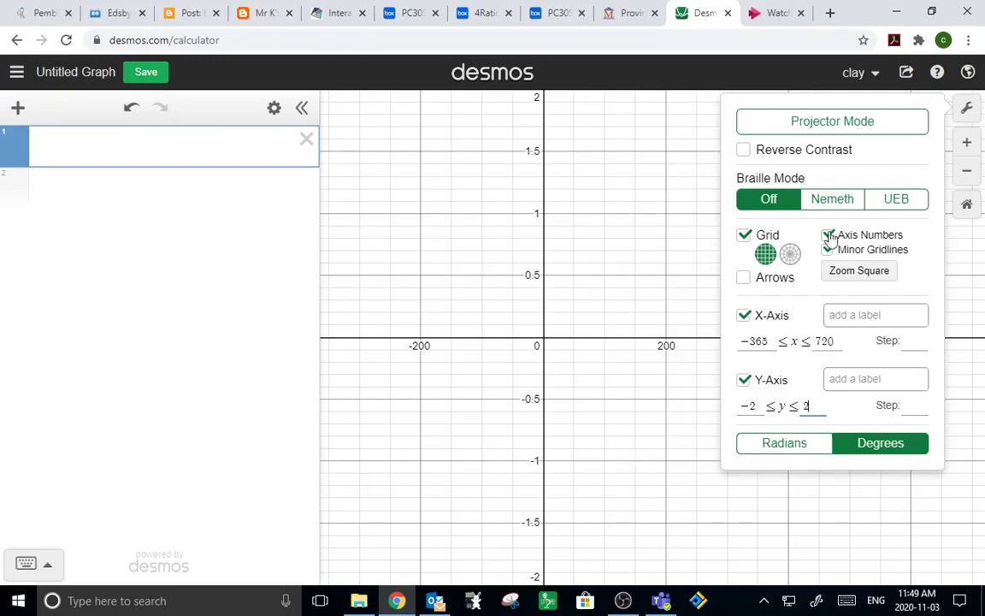
# - Set the x-axis step to 15 and close the settings panel
pyautogui.click(910, 342)
pyautogui.write('15')
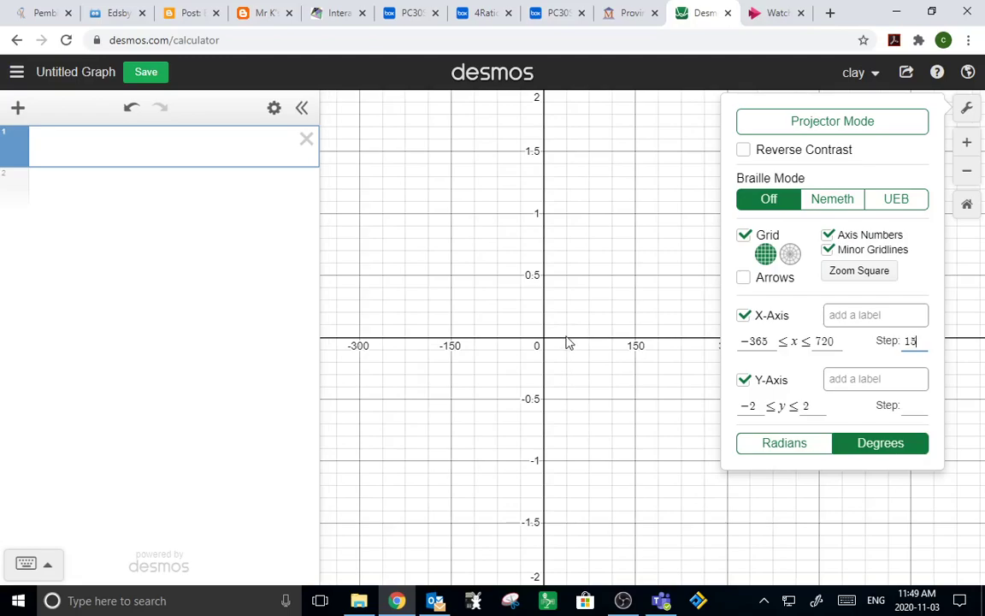
pyautogui.click(657, 408)
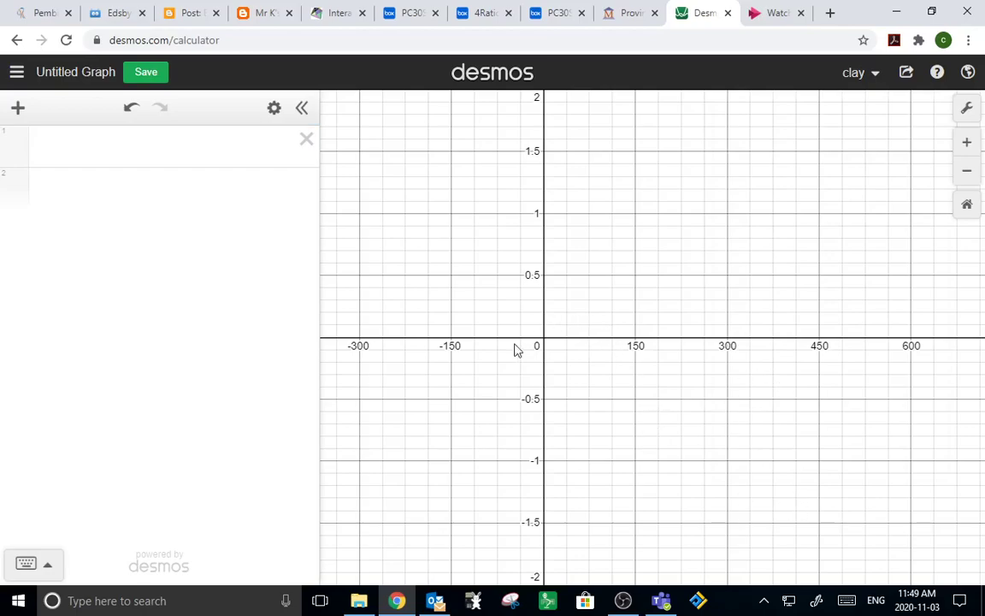
# - Change the x-axis maximum from 720 to 365 so the axis spans −365 to 365
pyautogui.click(966, 108)
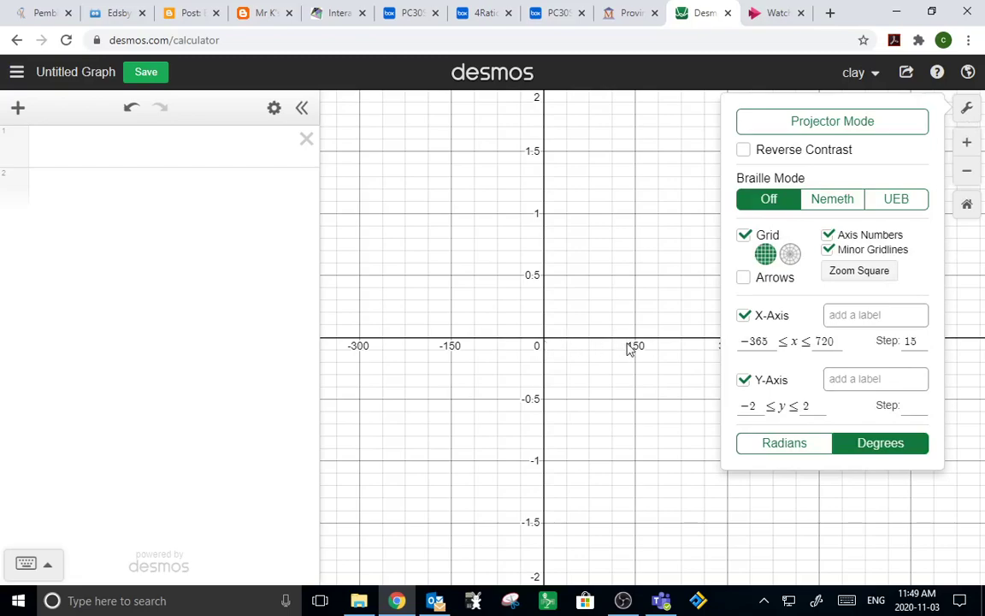
pyautogui.click(831, 340)
pyautogui.press('BackSpace')
pyautogui.press('BackSpace')
pyautogui.press('BackSpace')
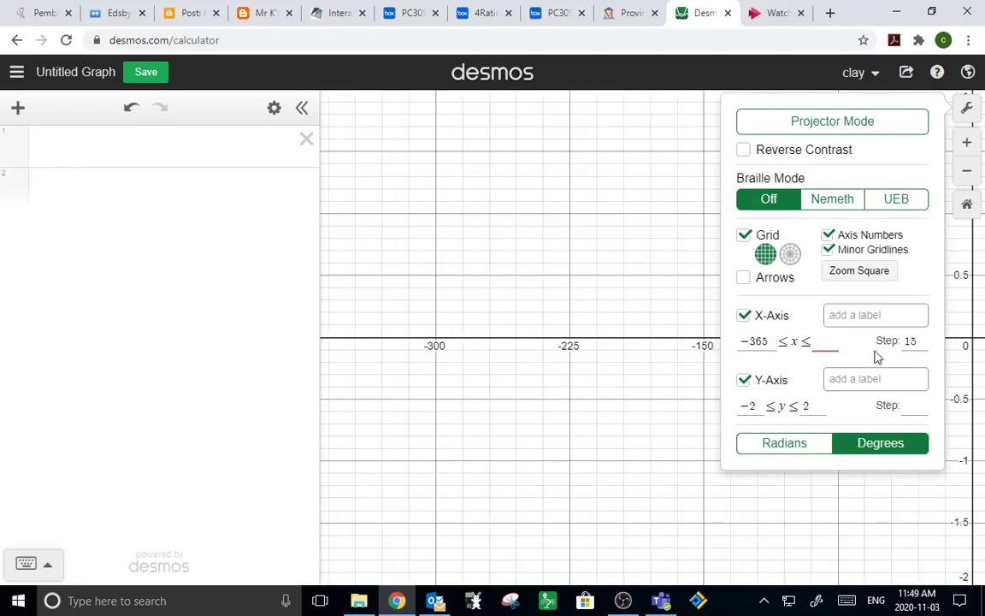
pyautogui.write('360')
pyautogui.click(673, 376)
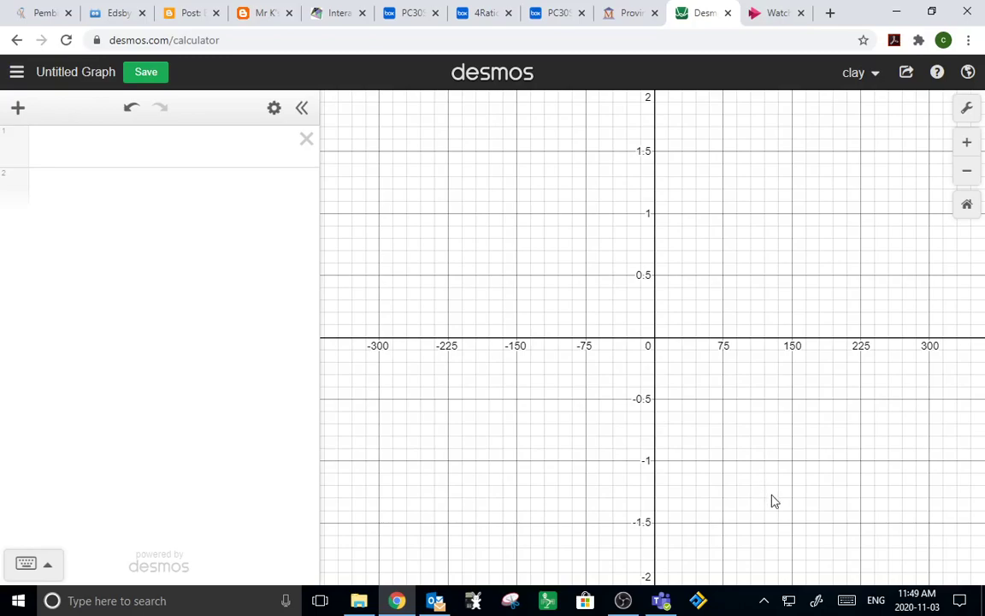
pyautogui.click(967, 108)
pyautogui.click(554, 407)
pyautogui.click(970, 111)
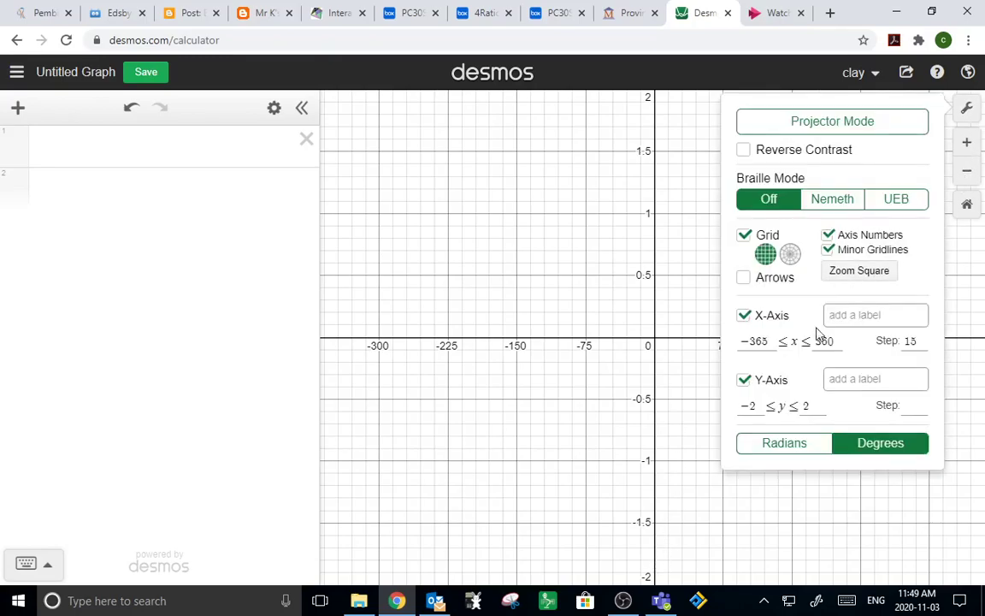
pyautogui.press('BackSpace')
pyautogui.write('5')
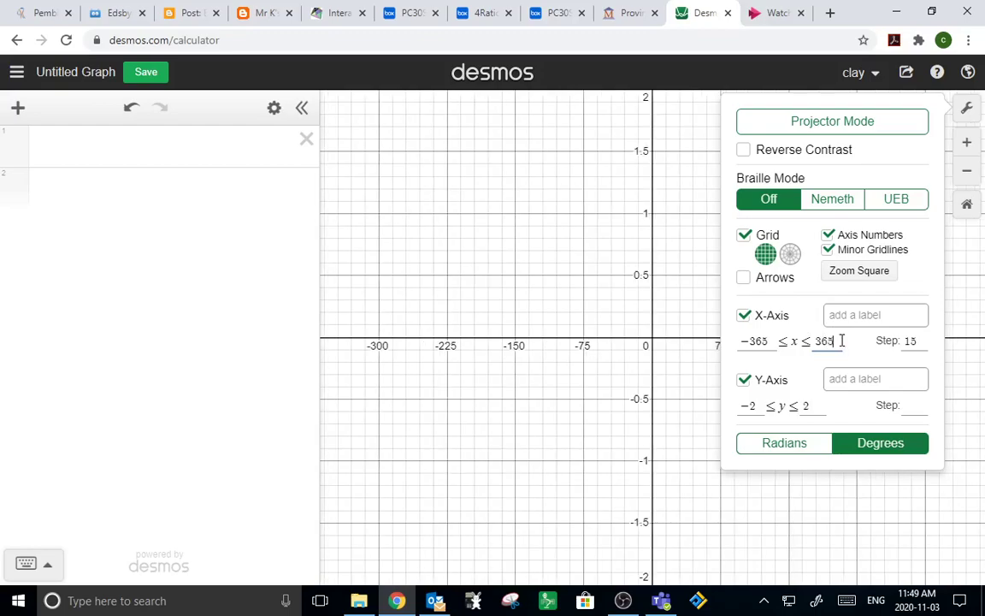
pyautogui.click(494, 361)
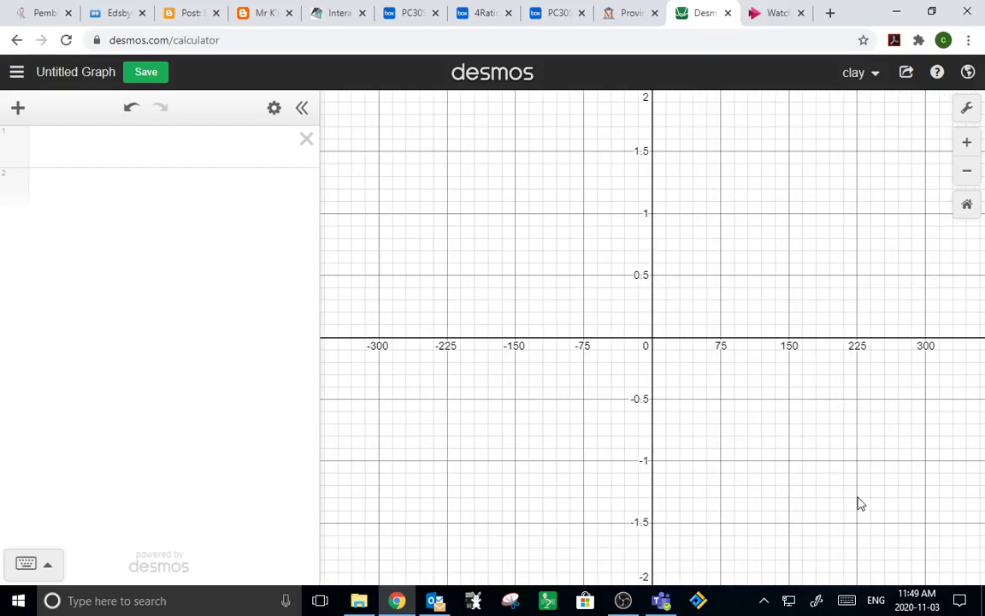
# - Enter y = sin(θ) in the first row, inserting sin and θ from the on-screen keypad
pyautogui.click(152, 151)
pyautogui.write('y =')
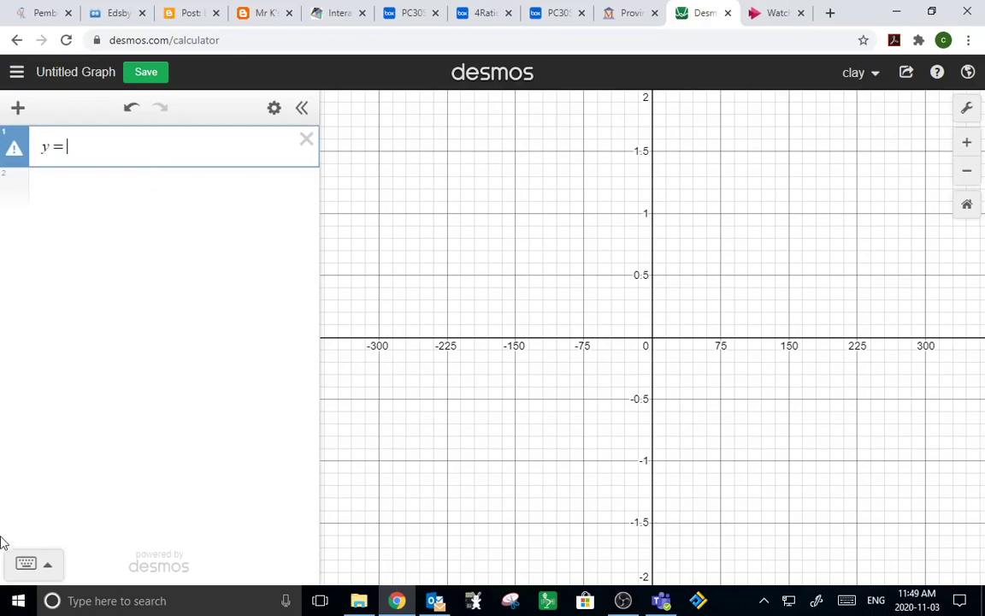
pyautogui.click(47, 566)
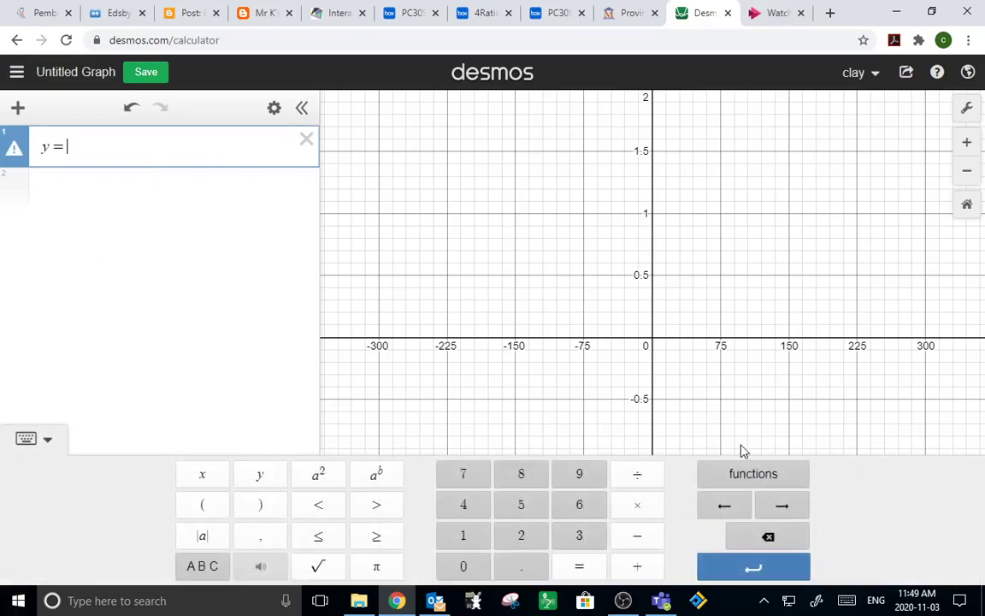
pyautogui.click(751, 474)
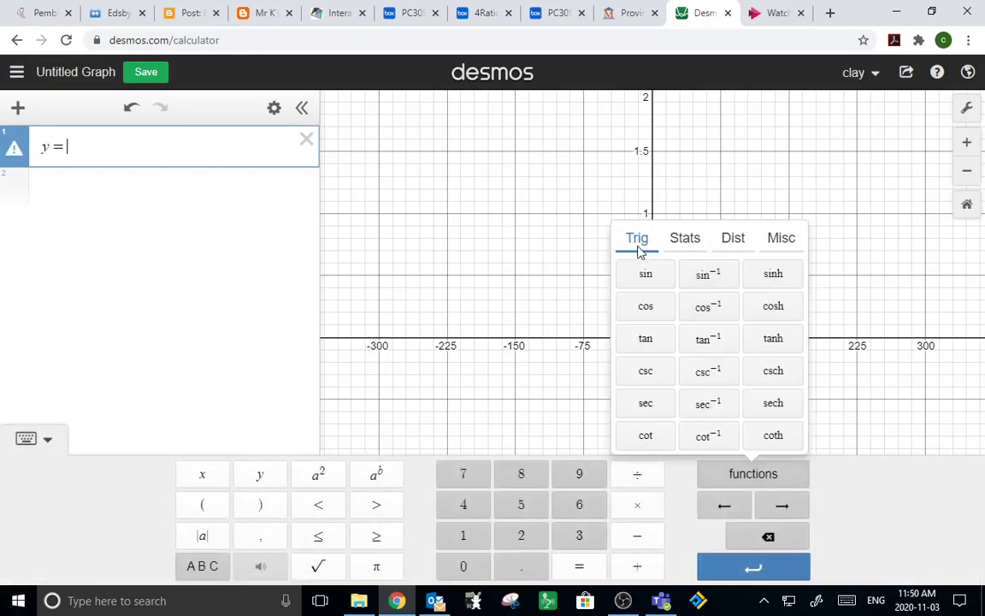
pyautogui.click(647, 282)
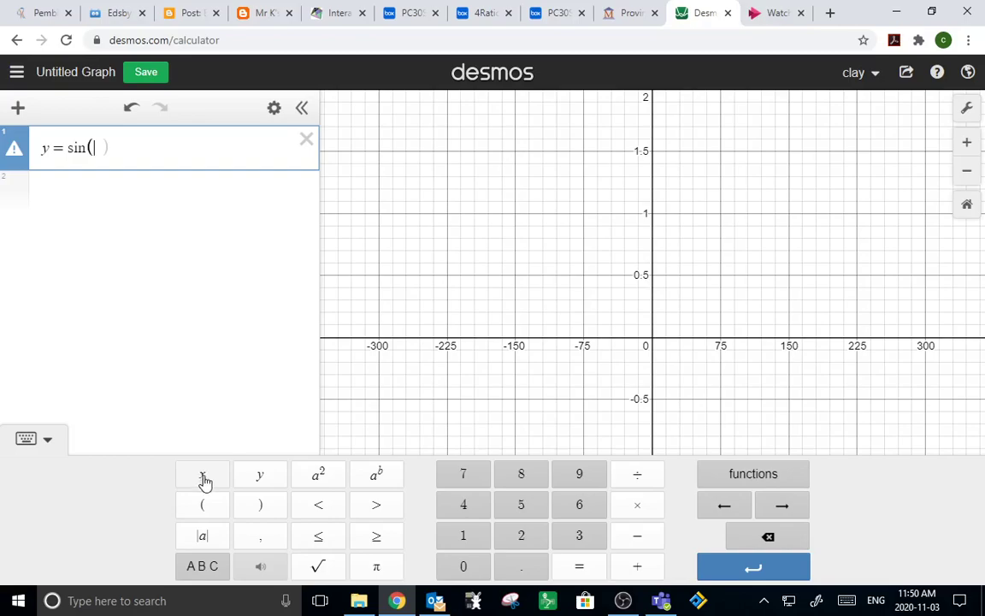
pyautogui.click(206, 568)
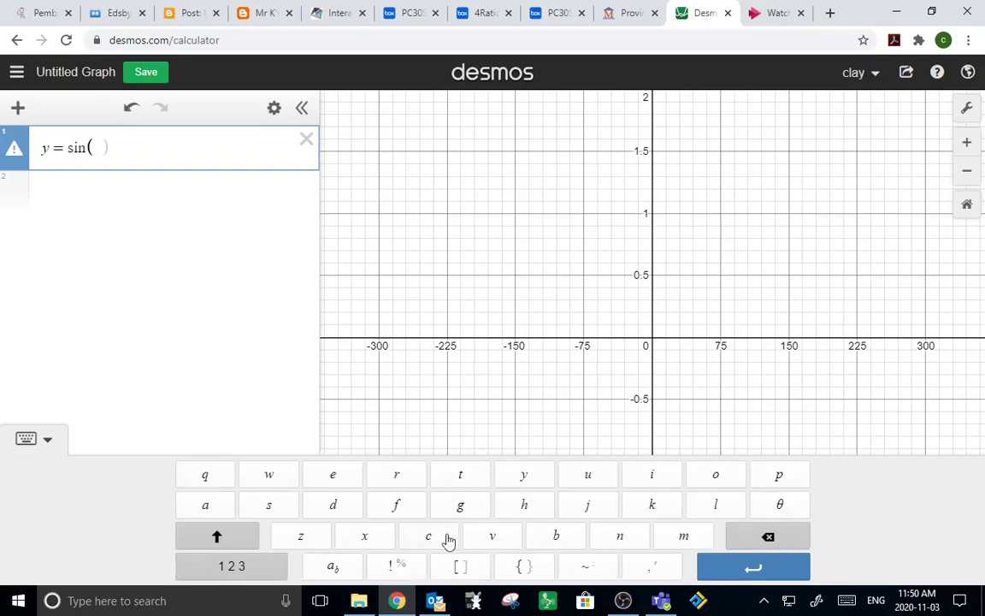
pyautogui.click(780, 506)
pyautogui.click(148, 318)
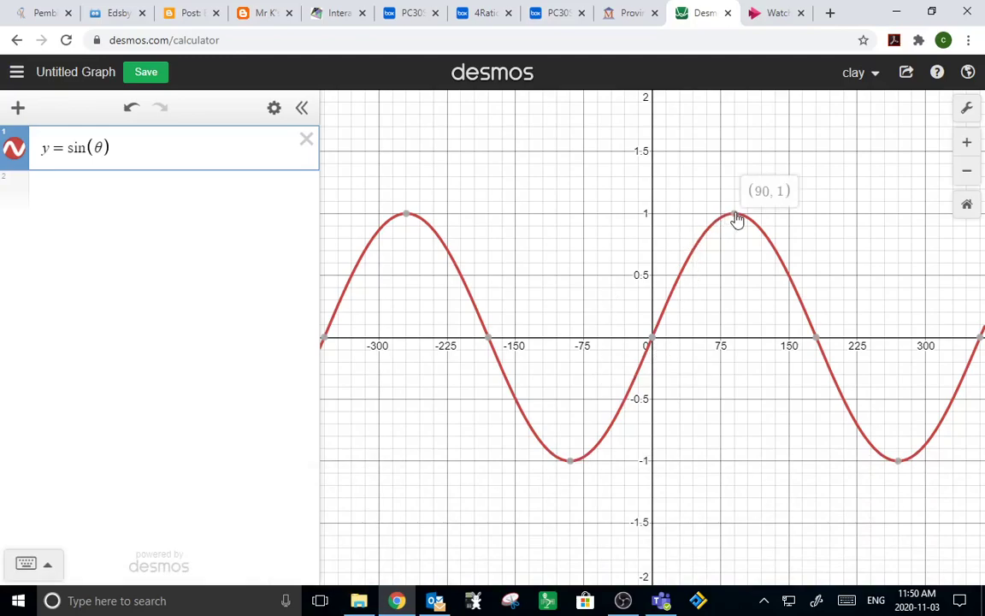
pyautogui.moveTo(898, 466)
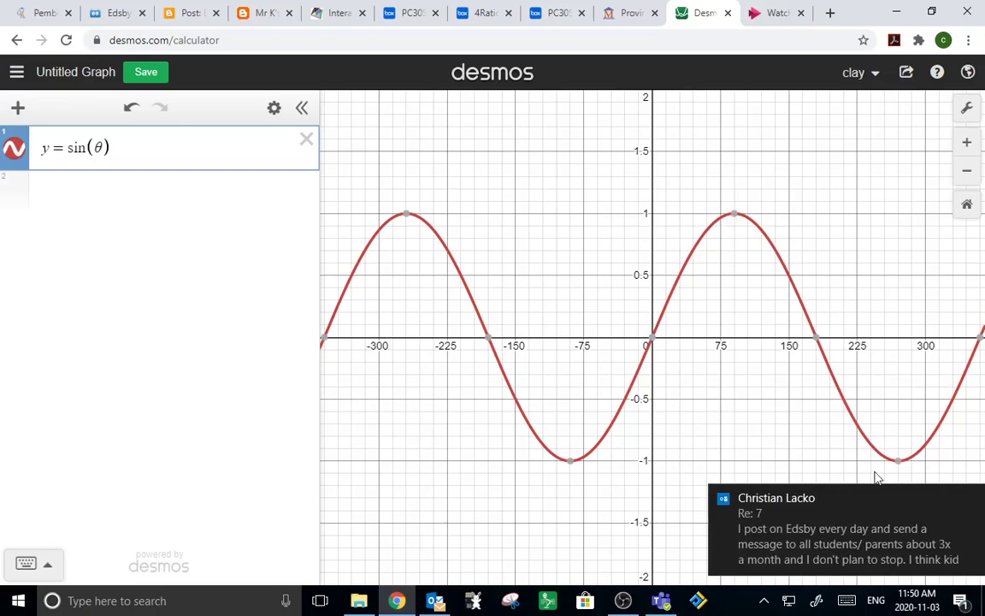
pyautogui.click(973, 496)
# - Change the first expression to y = sin(θ + 30) + 1
pyautogui.click(137, 149)
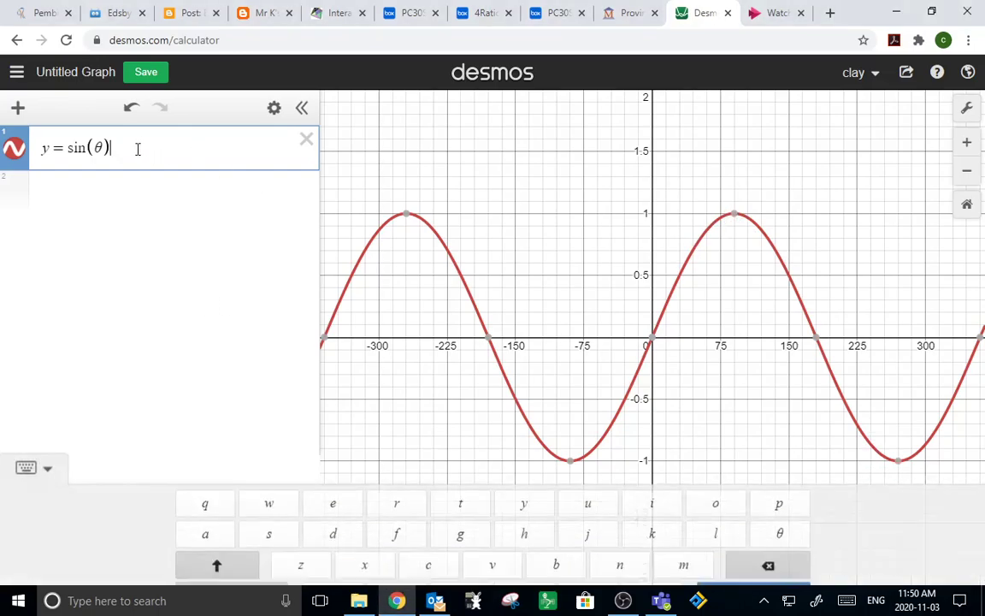
pyautogui.write('+1')
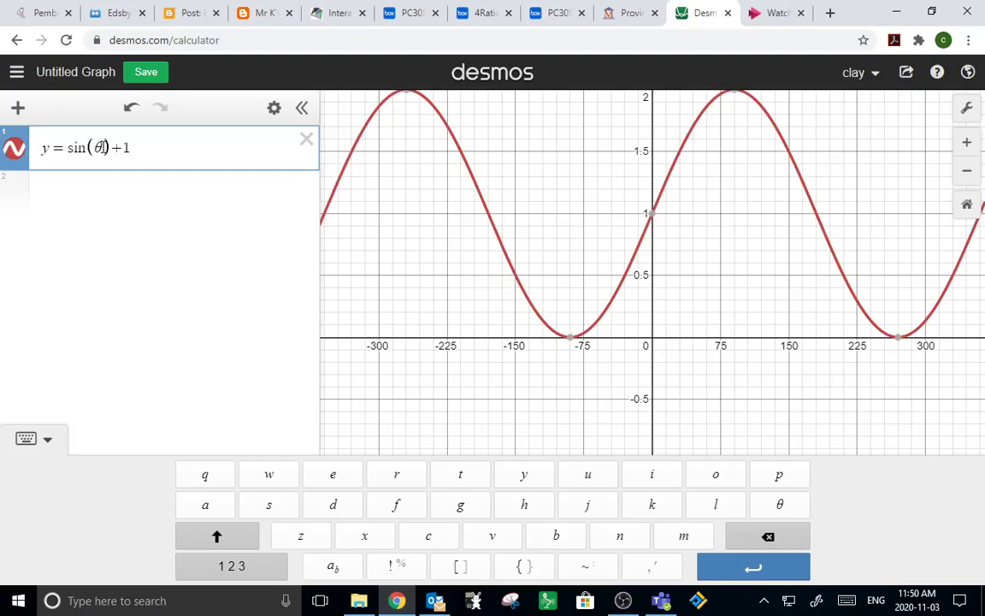
pyautogui.click(100, 147)
pyautogui.write('+30')
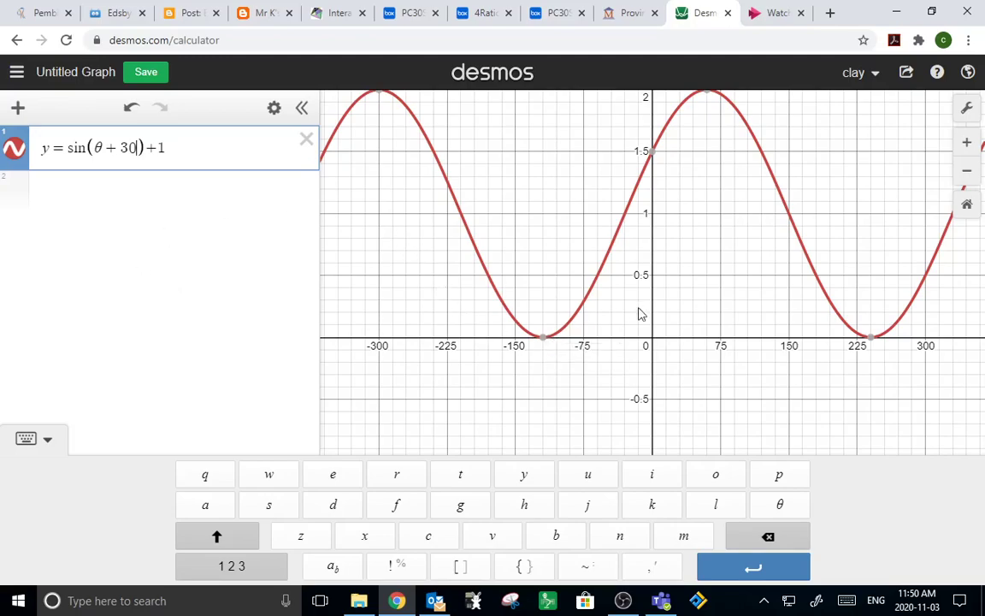
pyautogui.click(646, 336)
# - Select the curve and trace it to read coordinates near the y-intercept
pyautogui.click(616, 268)
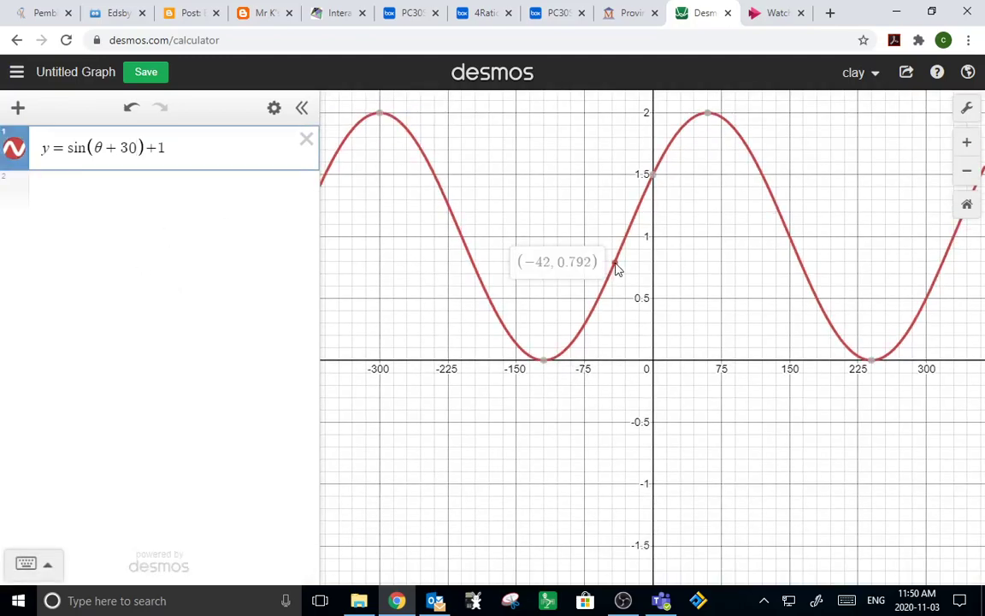
pyautogui.moveTo(619, 265); pyautogui.dragTo(627, 246)
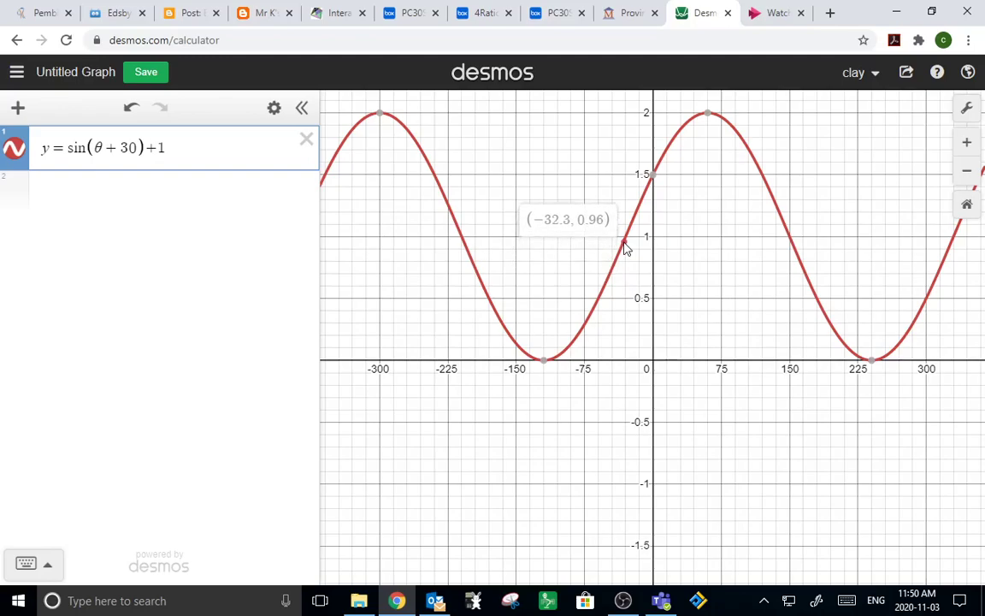
pyautogui.click(137, 168)
# - Add y = sin θ in row 2 as a reference curve through the origin
pyautogui.click(51, 198)
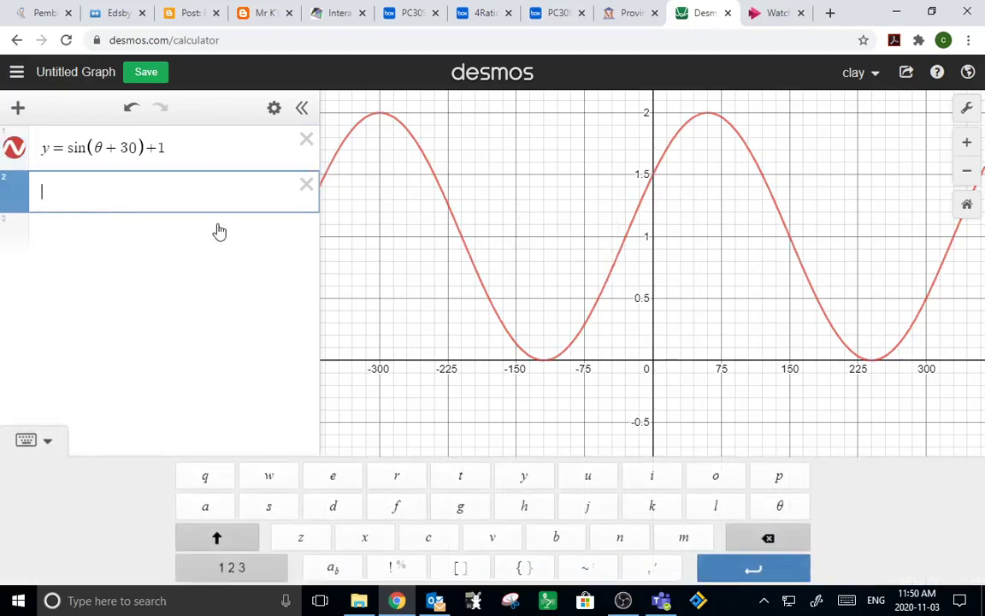
pyautogui.write('y=sin')
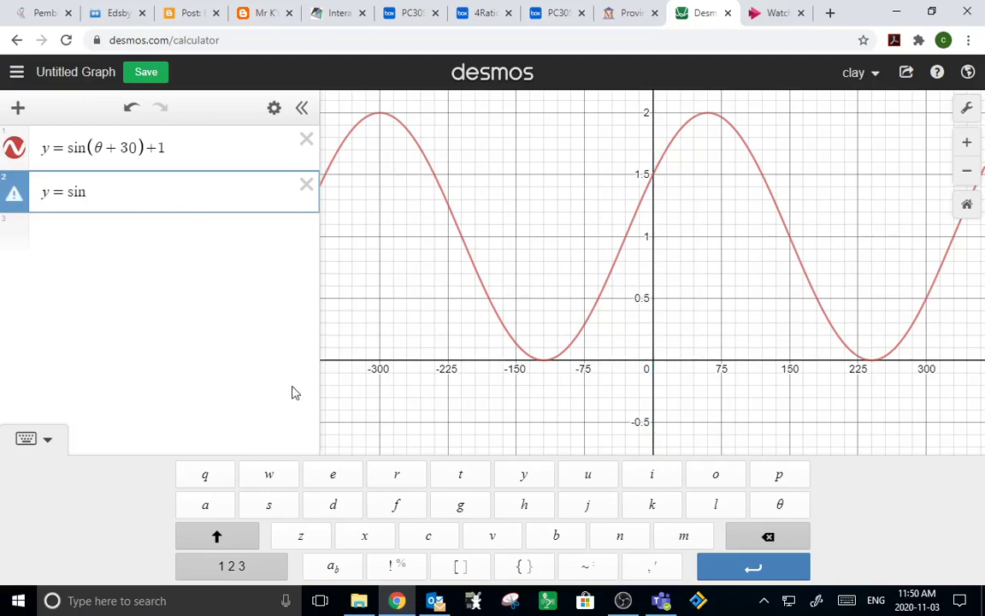
pyautogui.click(779, 505)
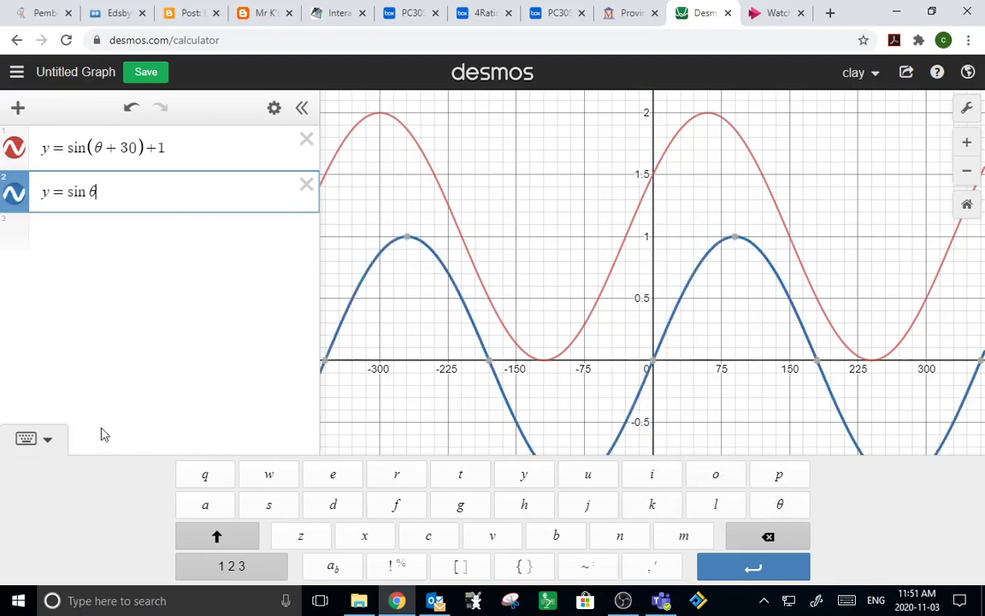
pyautogui.click(49, 440)
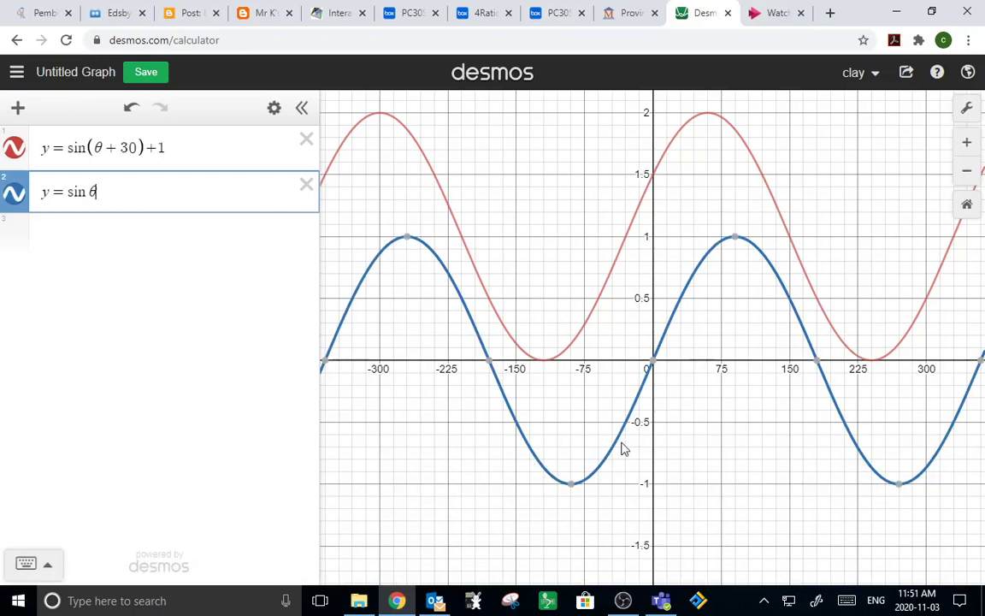
pyautogui.moveTo(657, 360)
# - Edit expression 1 to y = sin(θ + 90), dropping the +1, and add an empty third row
pyautogui.click(203, 147)
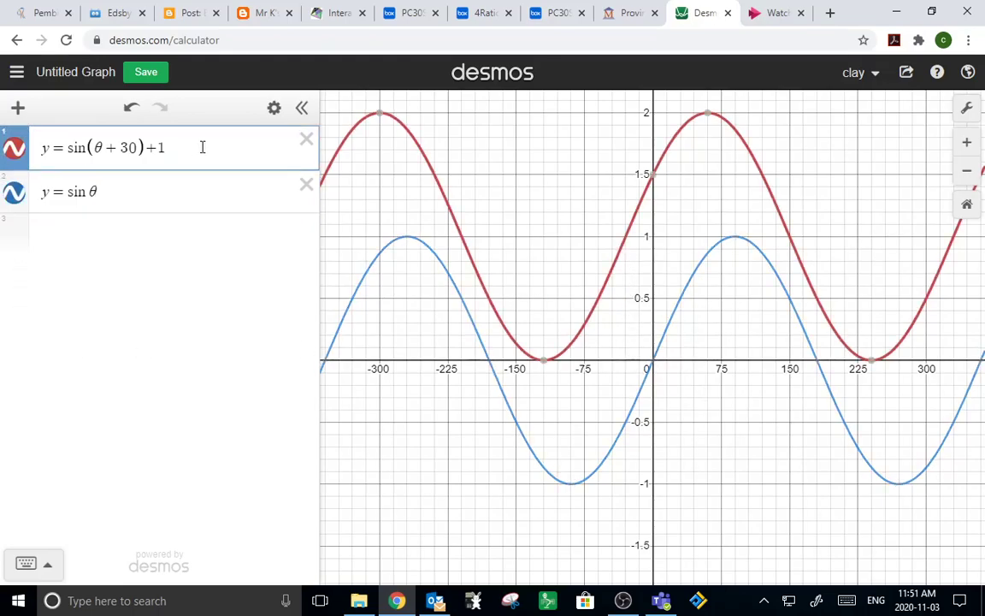
pyautogui.press('BackSpace')
pyautogui.press('BackSpace')
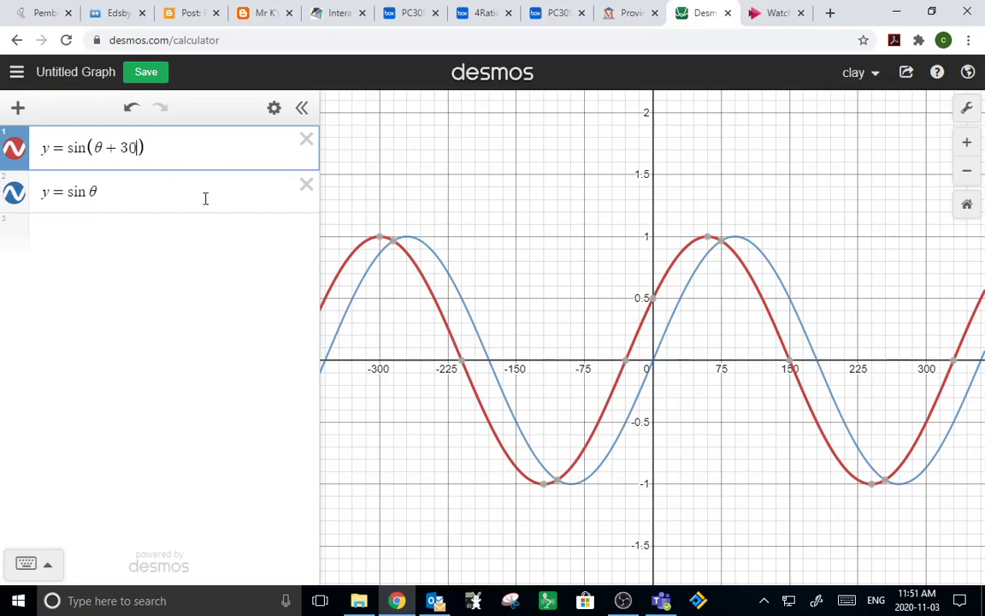
pyautogui.press('BackSpace')
pyautogui.press('BackSpace')
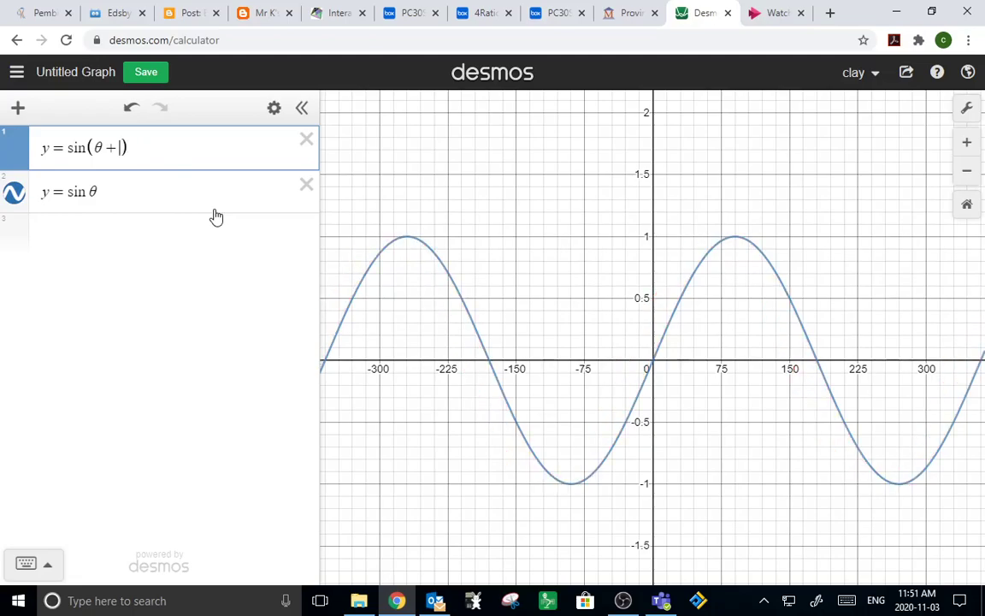
pyautogui.write('90')
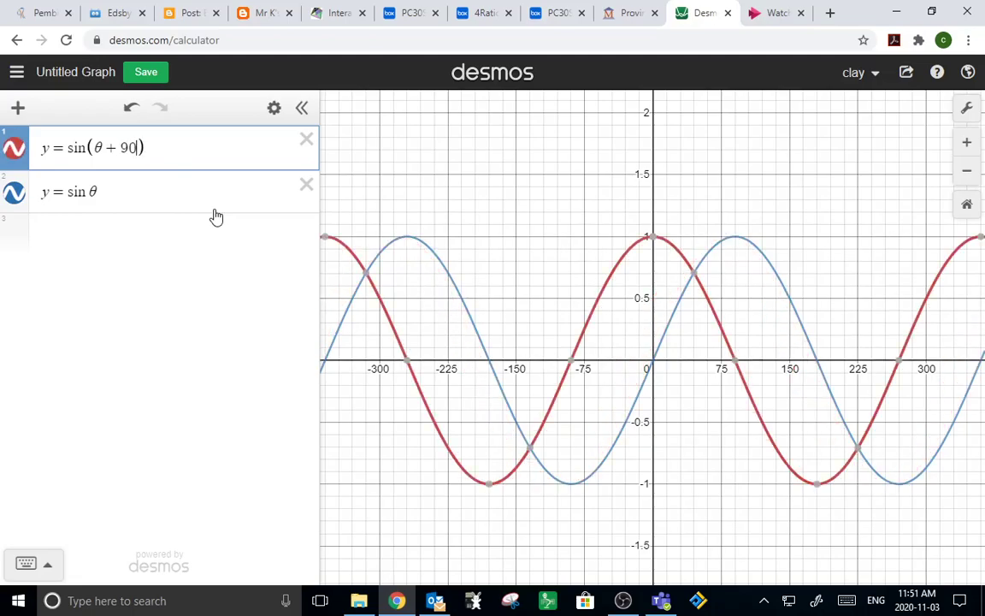
pyautogui.click(132, 225)
# - Enter y = cos θ in row 3, which overlaps the red sin(θ + 90) curve
pyautogui.write('y = ')
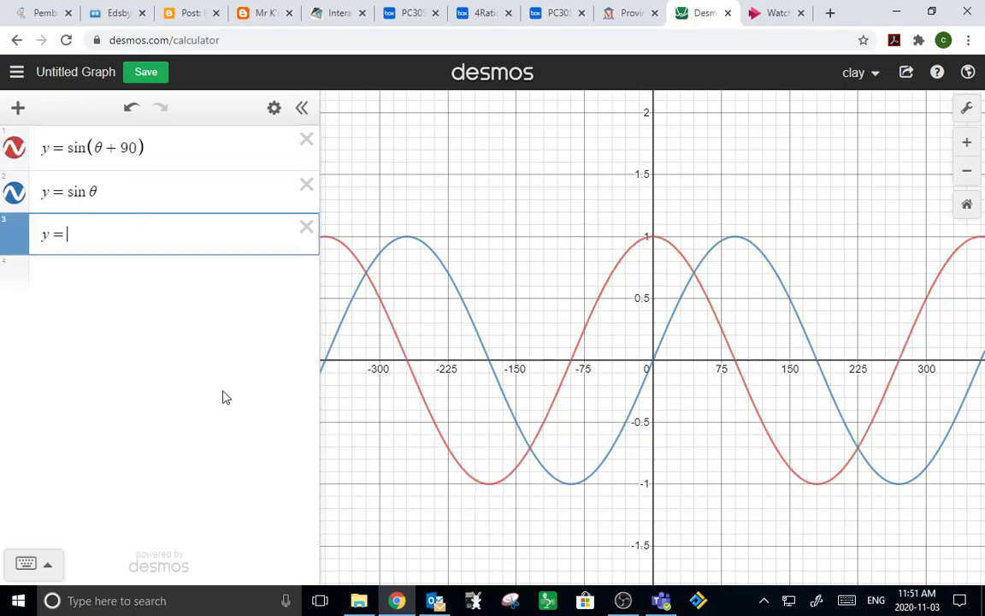
pyautogui.write('cos')
pyautogui.click(48, 566)
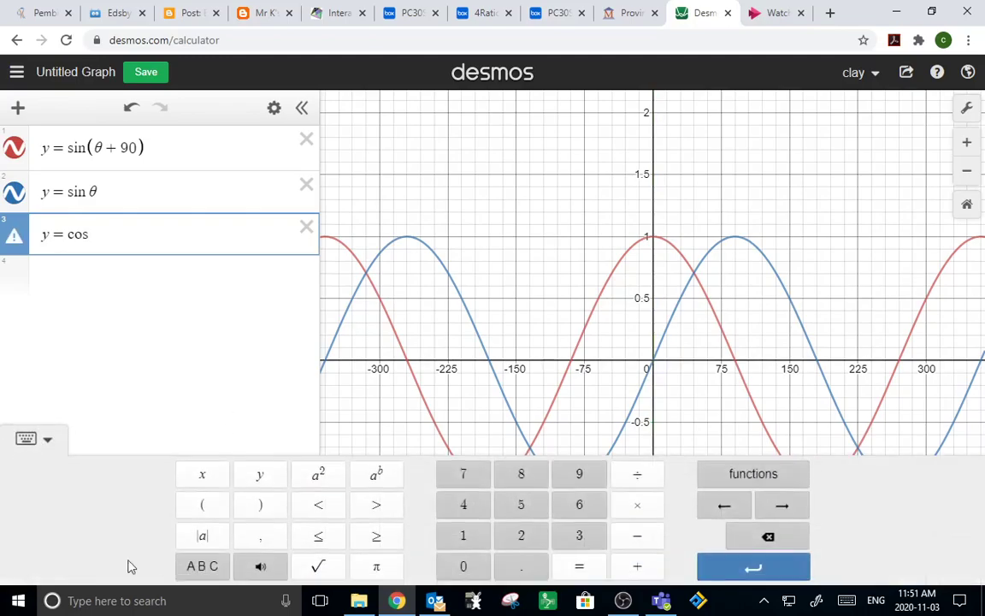
pyautogui.click(214, 569)
pyautogui.click(768, 506)
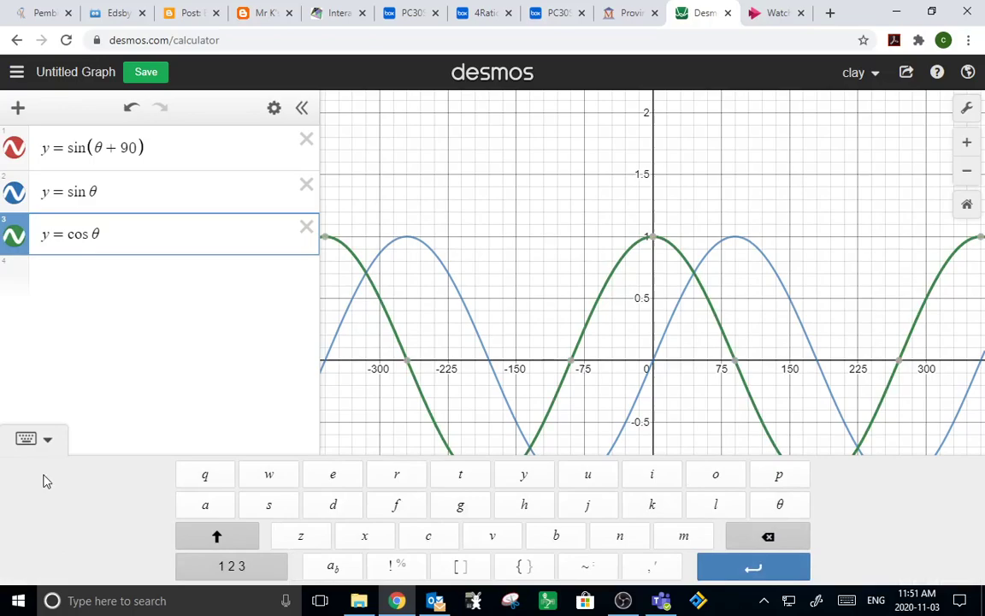
pyautogui.click(47, 439)
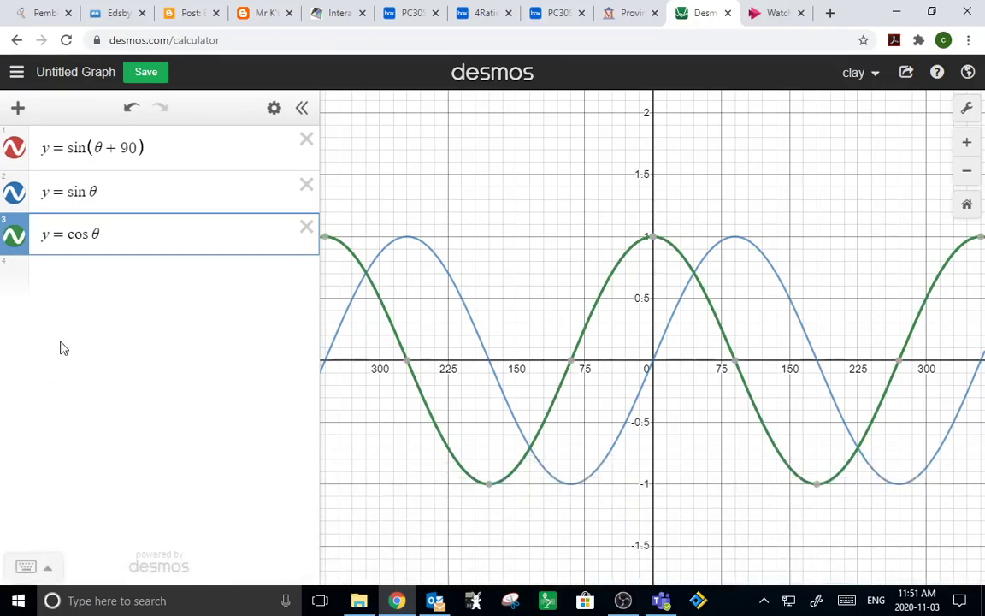
# - Toggle the cos θ curve's visibility on and off to compare it with sin(θ + 90)
pyautogui.click(17, 236)
pyautogui.click(17, 236)
pyautogui.click(17, 236)
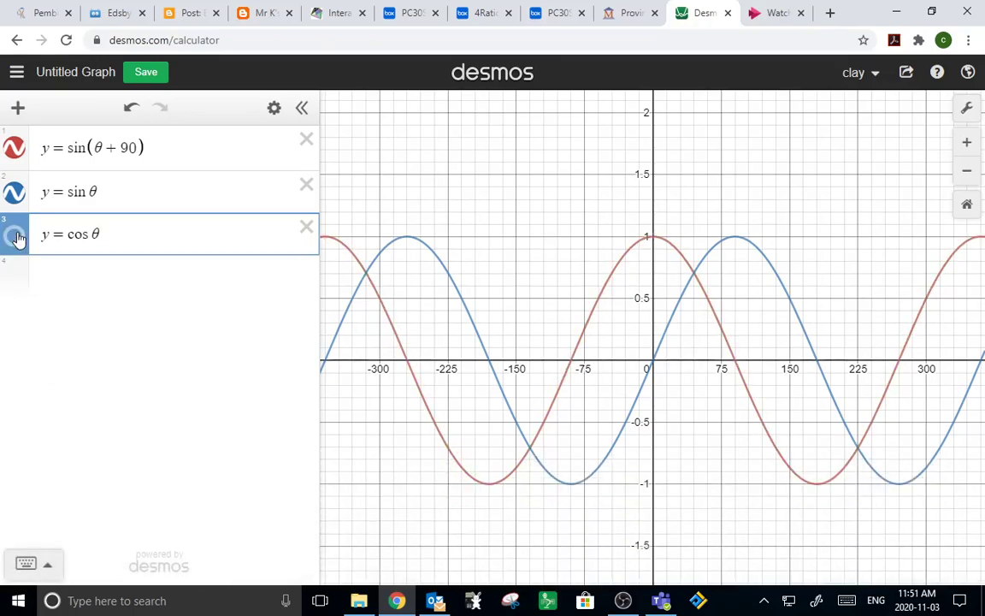
pyautogui.click(17, 236)
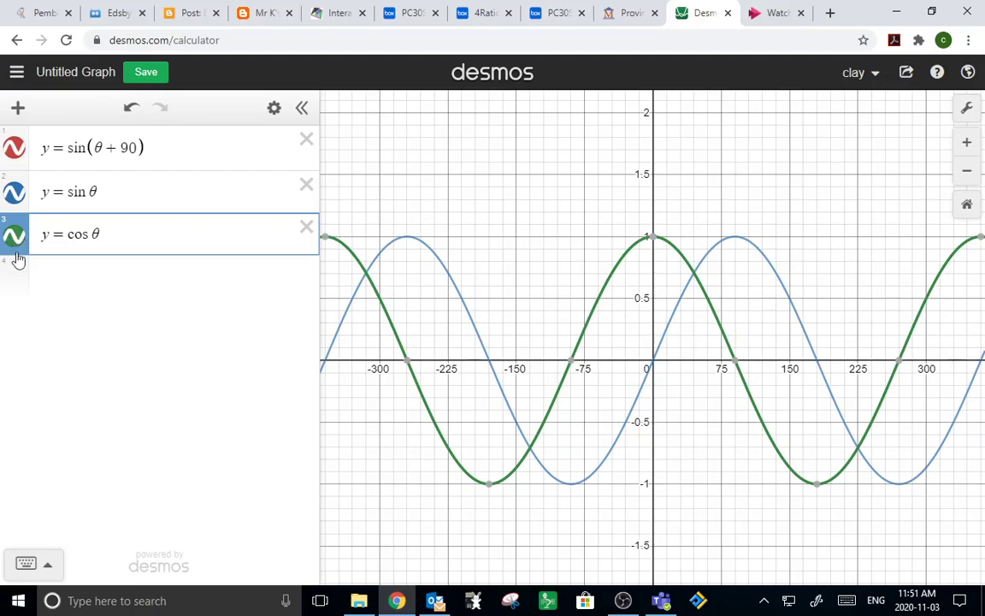
# - Delete the cos θ and sin θ rows and change expression 1 to y = sin(θ + 45) − 0.5
pyautogui.click(305, 229)
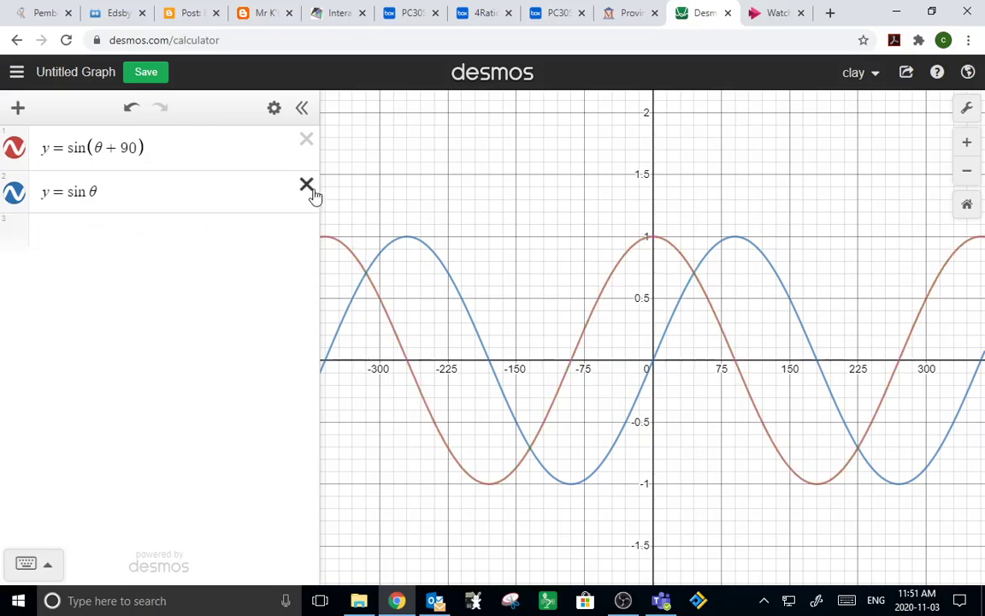
pyautogui.click(307, 186)
pyautogui.click(135, 148)
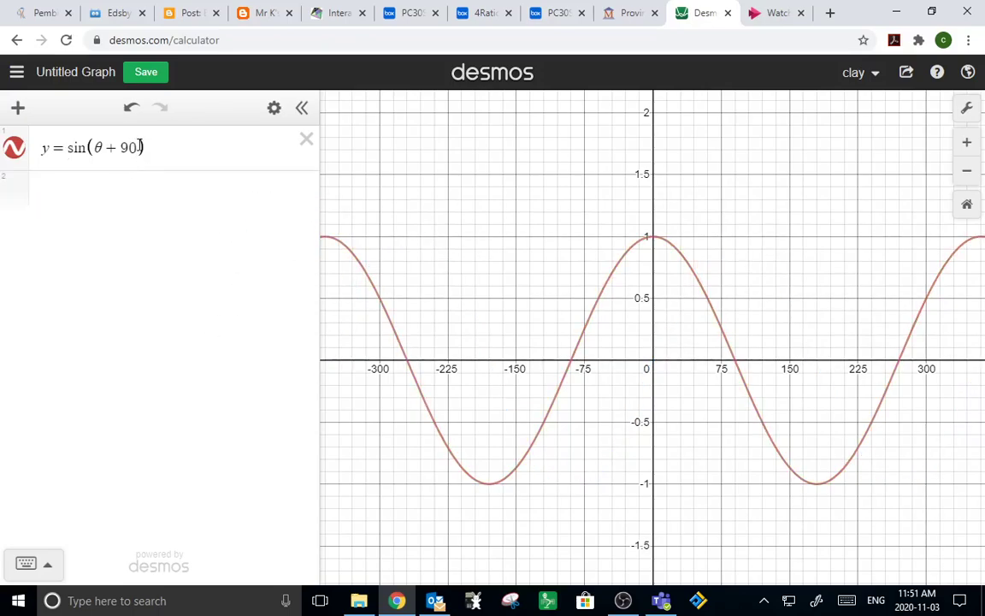
pyautogui.press('BackSpace')
pyautogui.press('BackSpace')
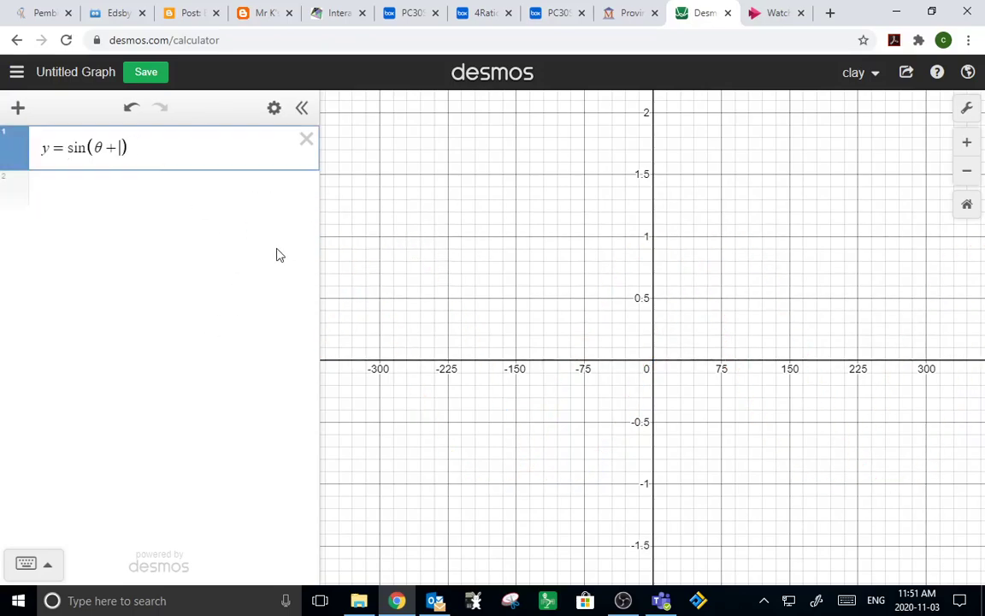
pyautogui.write('45')
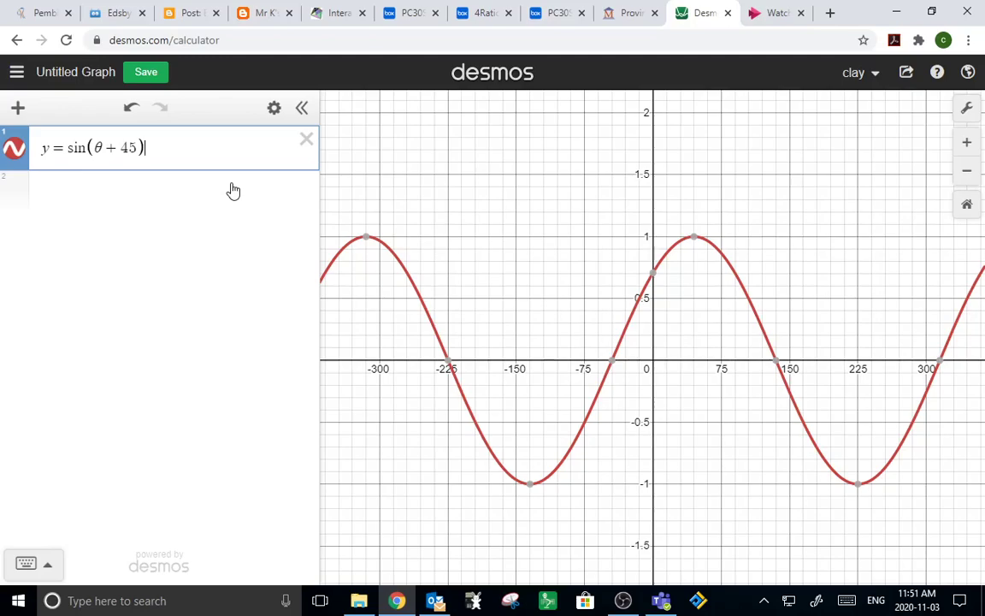
pyautogui.write('-')
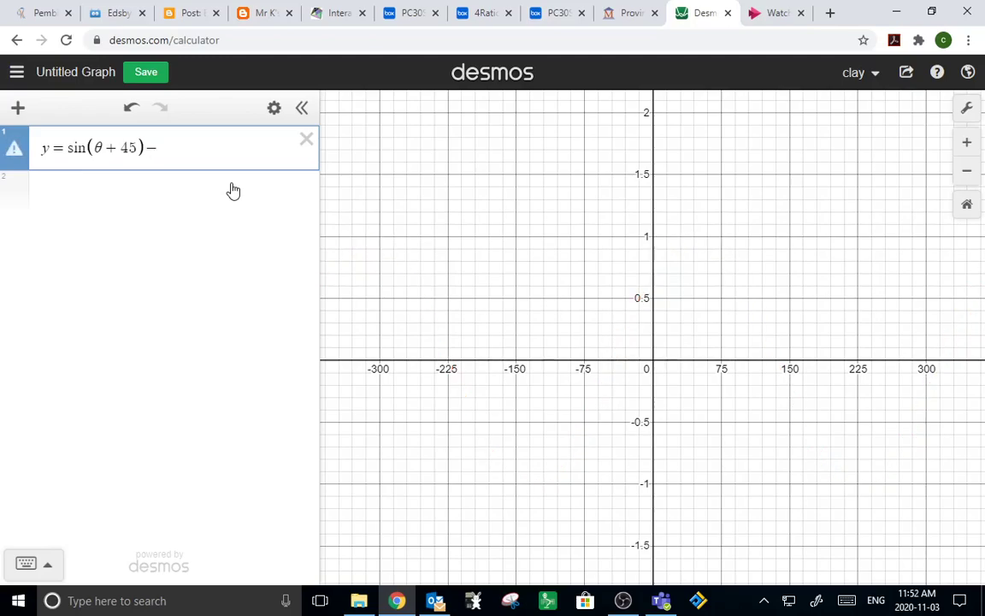
pyautogui.write('0.5')
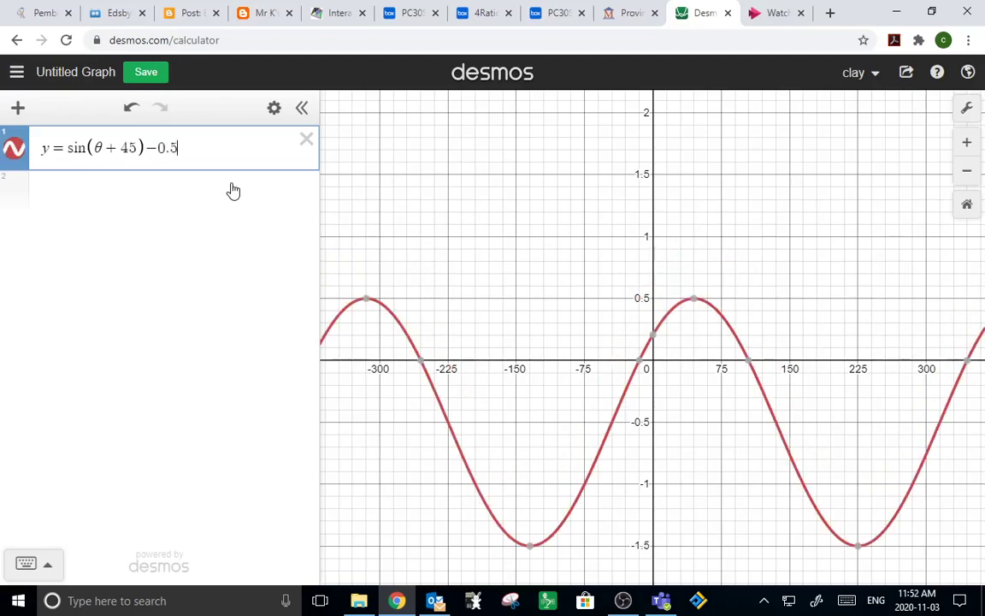
pyautogui.press('Left')
pyautogui.press('Left')
pyautogui.press('Left')
pyautogui.press('Left')
pyautogui.press('Left')
pyautogui.press('Left')
pyautogui.press('Left')
pyautogui.press('Left')
pyautogui.press('Left')
pyautogui.press('Left')
pyautogui.press('Left')
pyautogui.press('Left')
pyautogui.press('Left')
# - Enter amplitude 2, pan down to the troughs, and zoom out twice to show several periods
pyautogui.write('2')
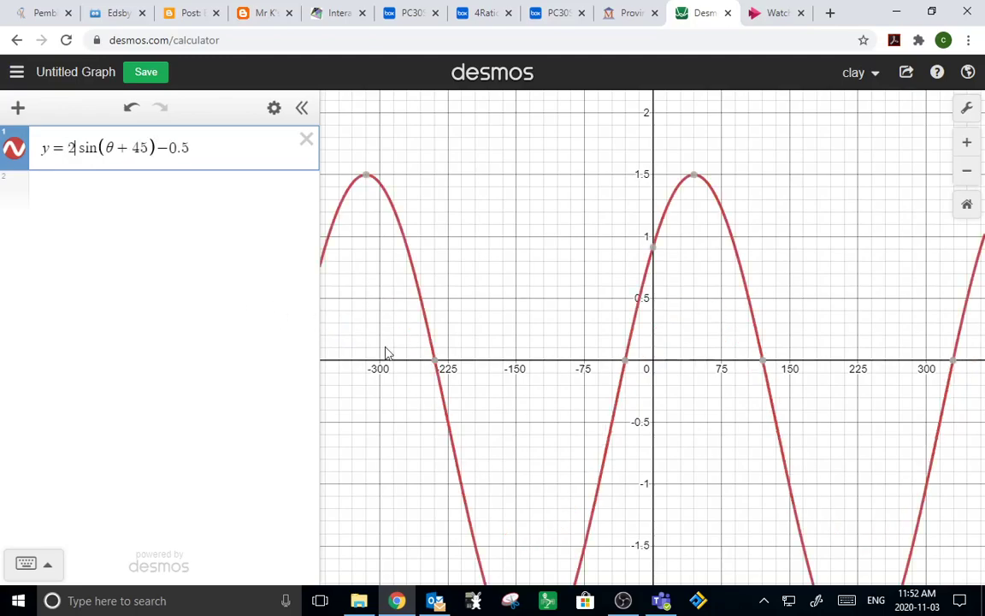
pyautogui.moveTo(708, 478); pyautogui.dragTo(710, 411)
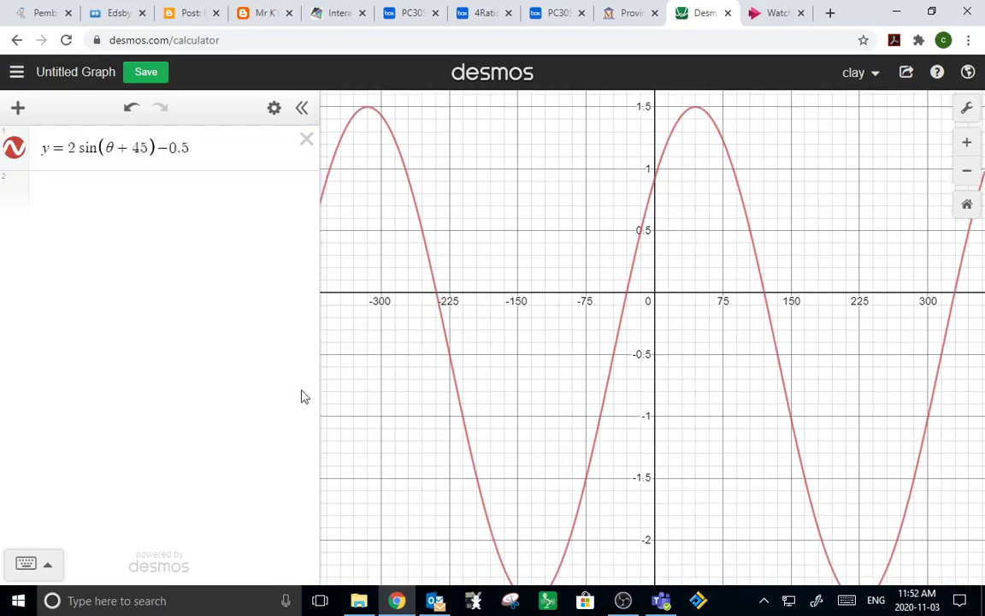
pyautogui.click(106, 147)
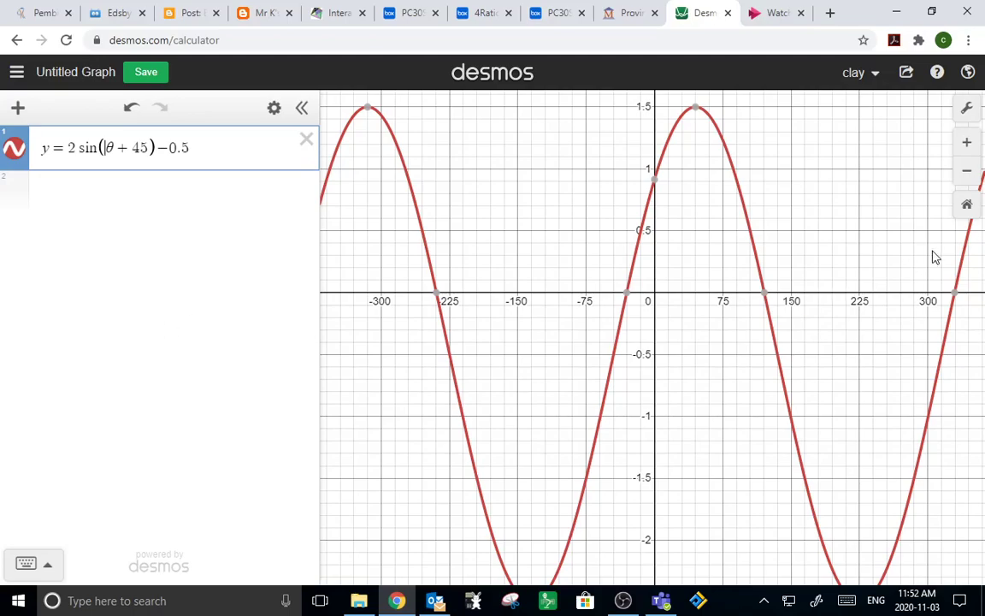
pyautogui.click(966, 171)
pyautogui.click(967, 171)
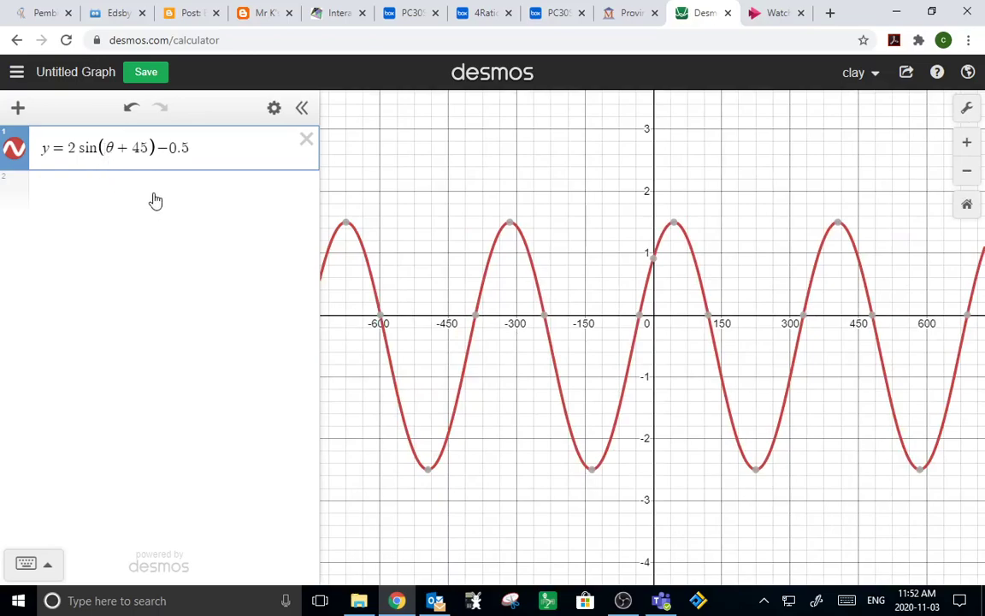
# - Change the phase shift from 45 to 15 and wrap θ + 15 in 2( )
pyautogui.press('Right')
pyautogui.press('Right')
pyautogui.press('Right')
pyautogui.press('Right')
pyautogui.press('BackSpace')
pyautogui.press('BackSpace')
pyautogui.write('3')
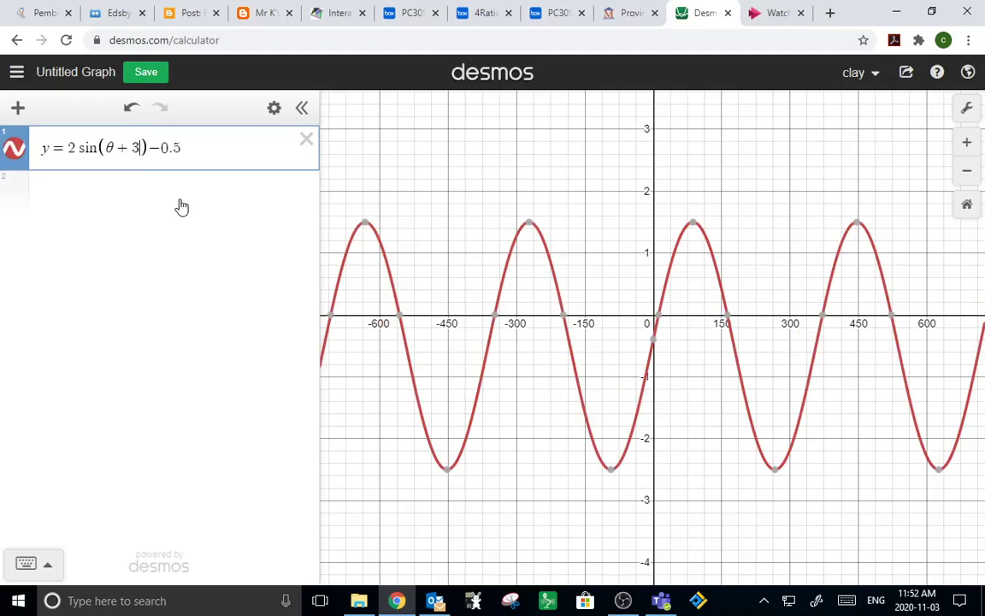
pyautogui.press('BackSpace')
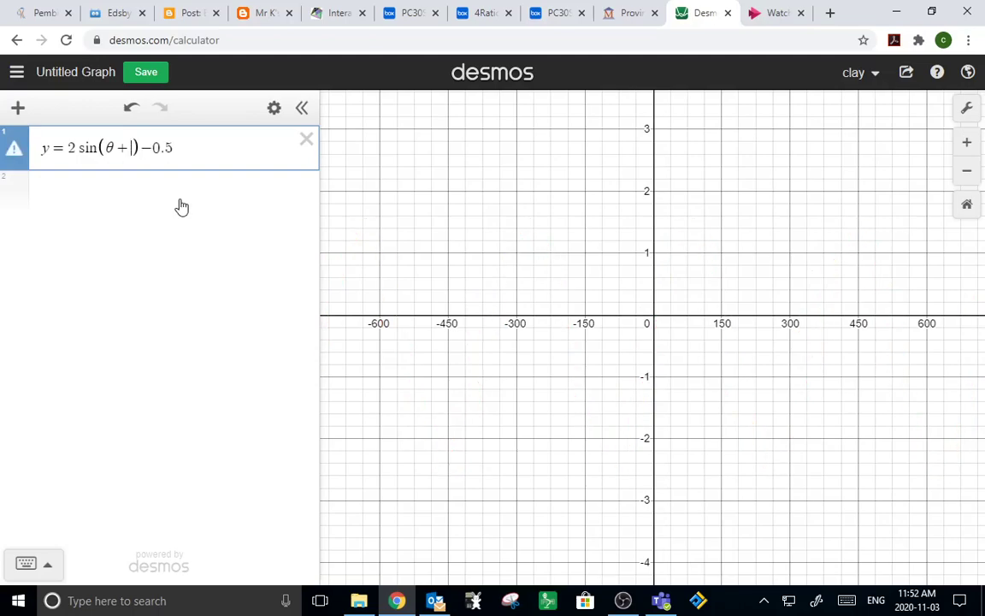
pyautogui.write('15')
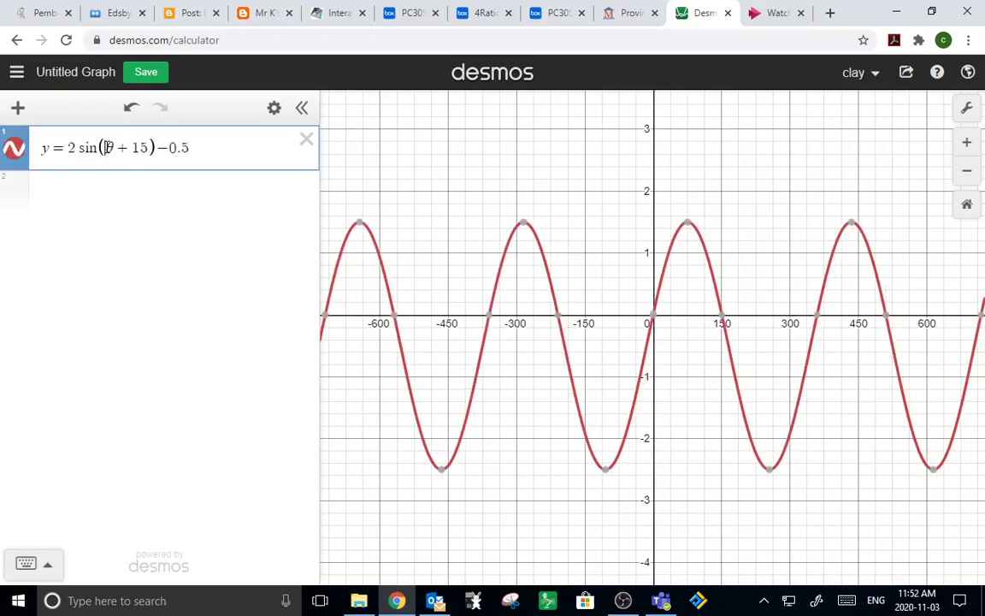
pyautogui.write('2')
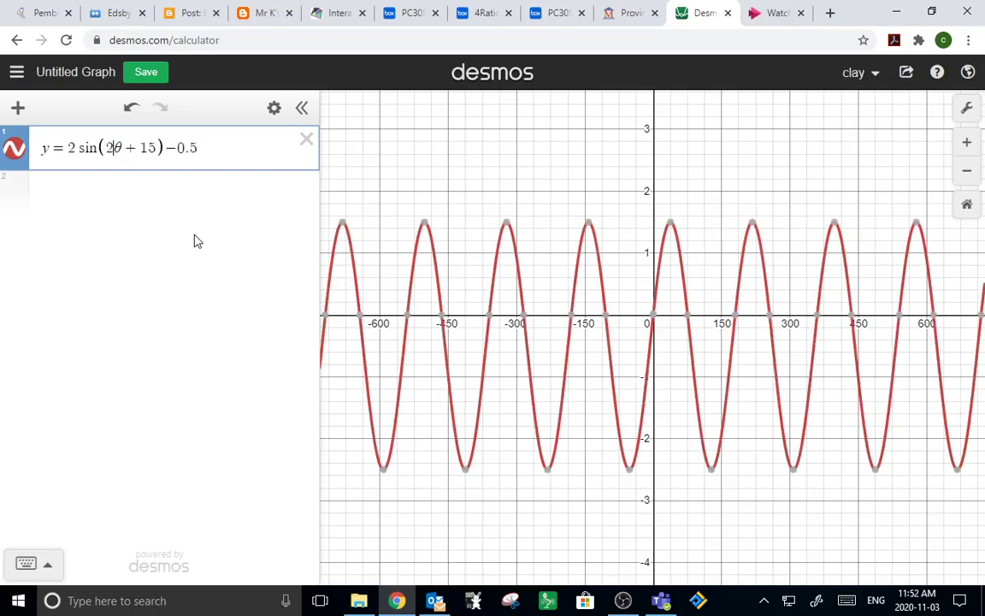
pyautogui.write('(')
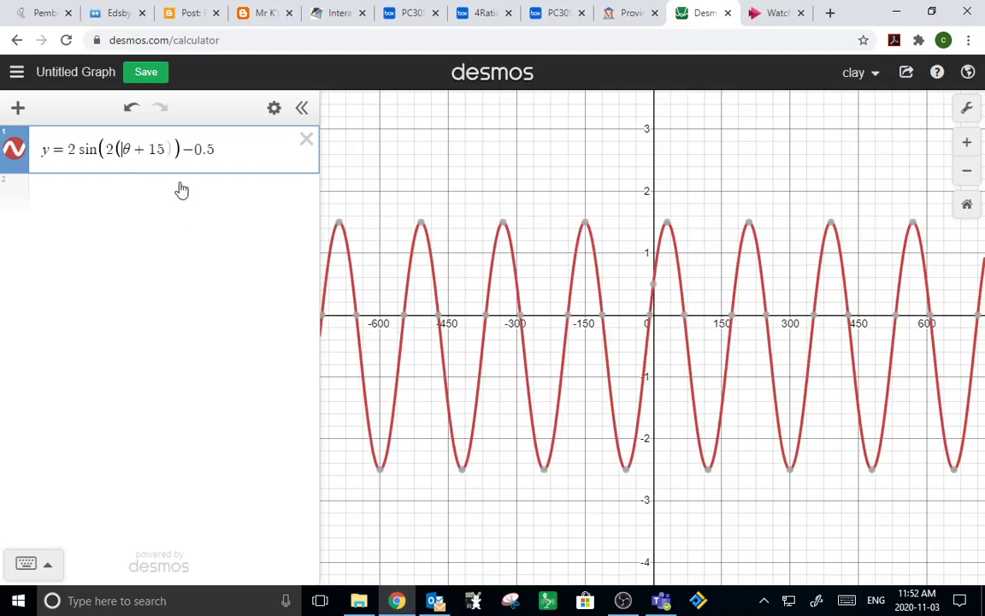
pyautogui.click(160, 148)
pyautogui.write(')')
# - Change the shift to 30, then remove and retype the coefficient 2 to compare periods
pyautogui.click(158, 150)
pyautogui.press('BackSpace')
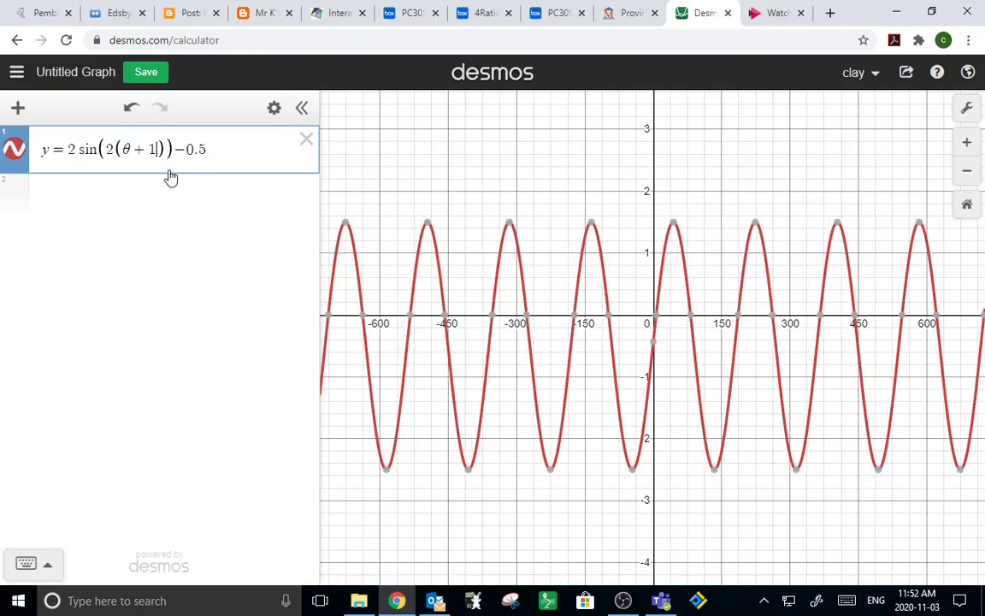
pyautogui.press('BackSpace')
pyautogui.write('30')
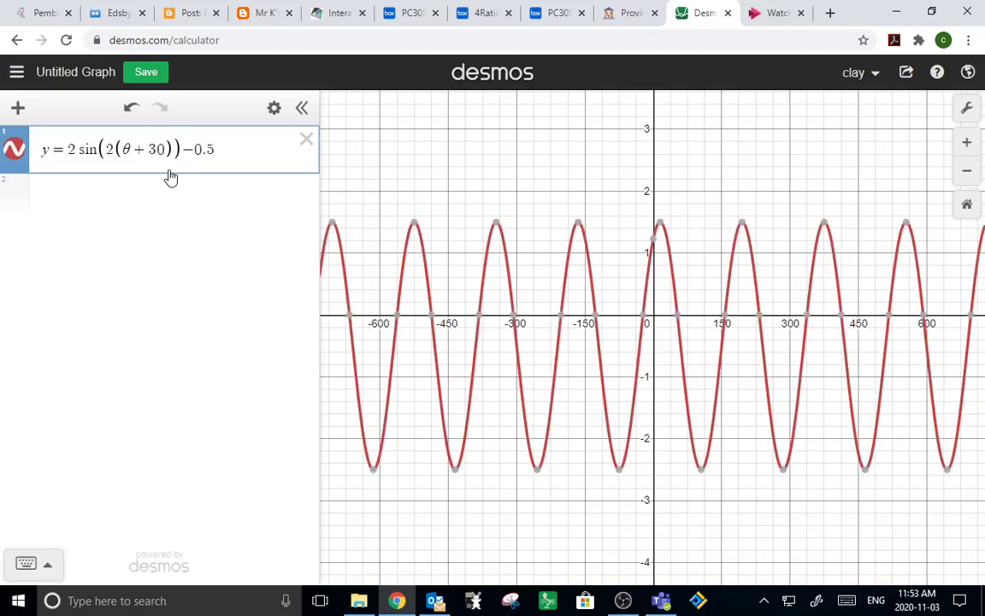
pyautogui.click(109, 140)
pyautogui.press('BackSpace')
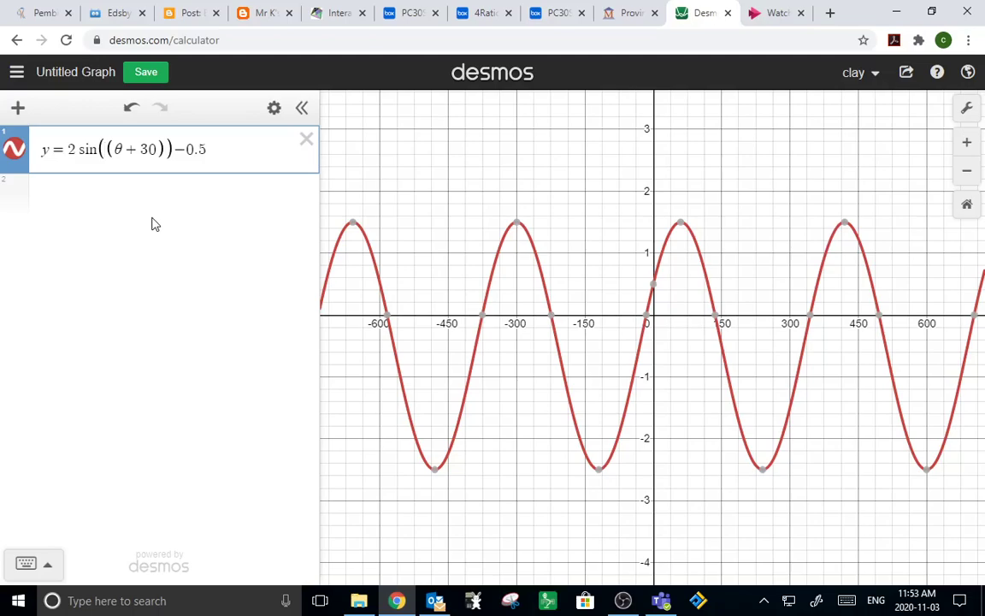
pyautogui.write('2')
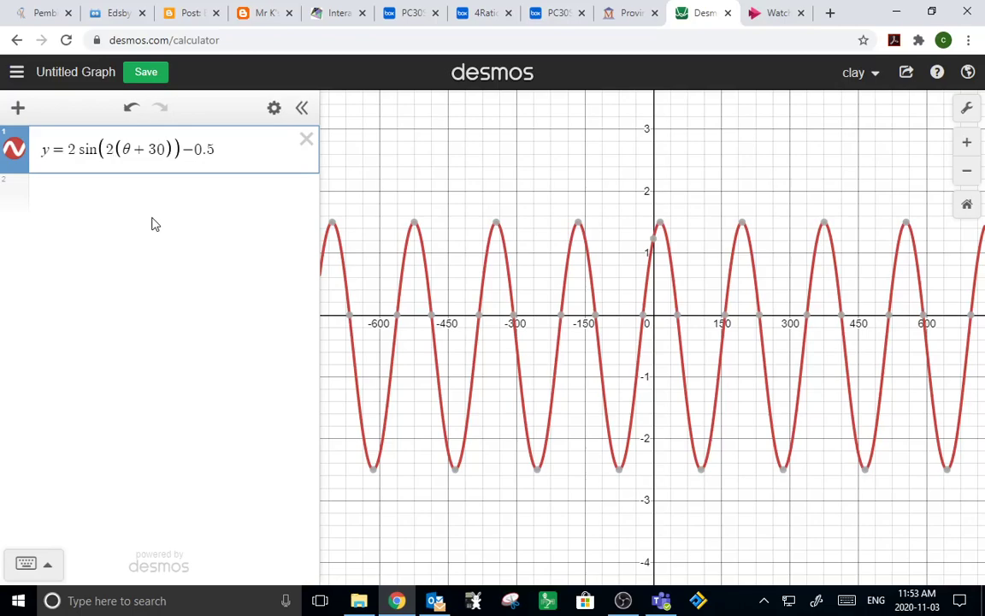
# - Delete the sine expression and switch the angle units to Radians
pyautogui.click(306, 139)
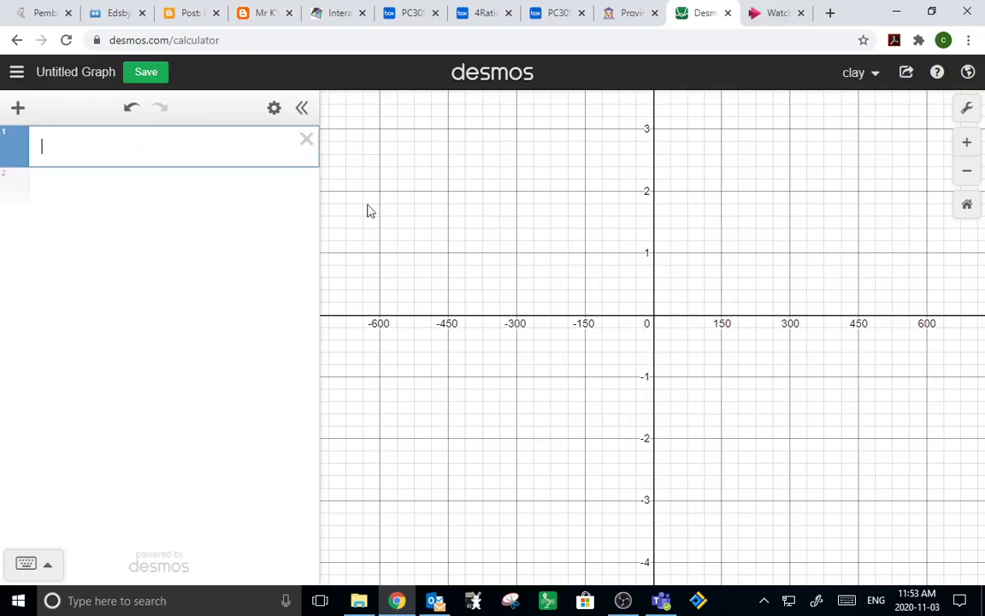
pyautogui.click(966, 108)
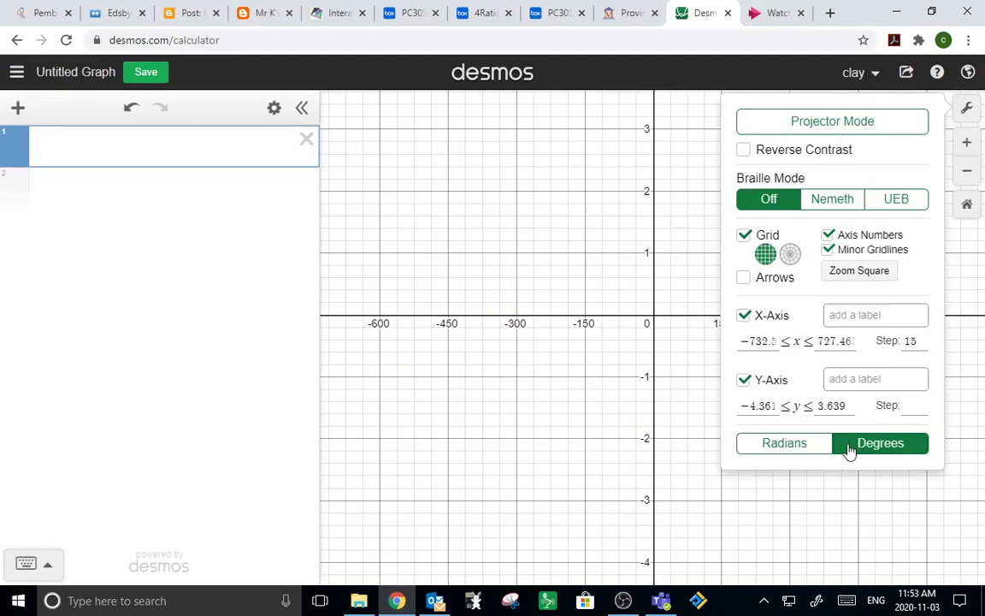
pyautogui.click(777, 451)
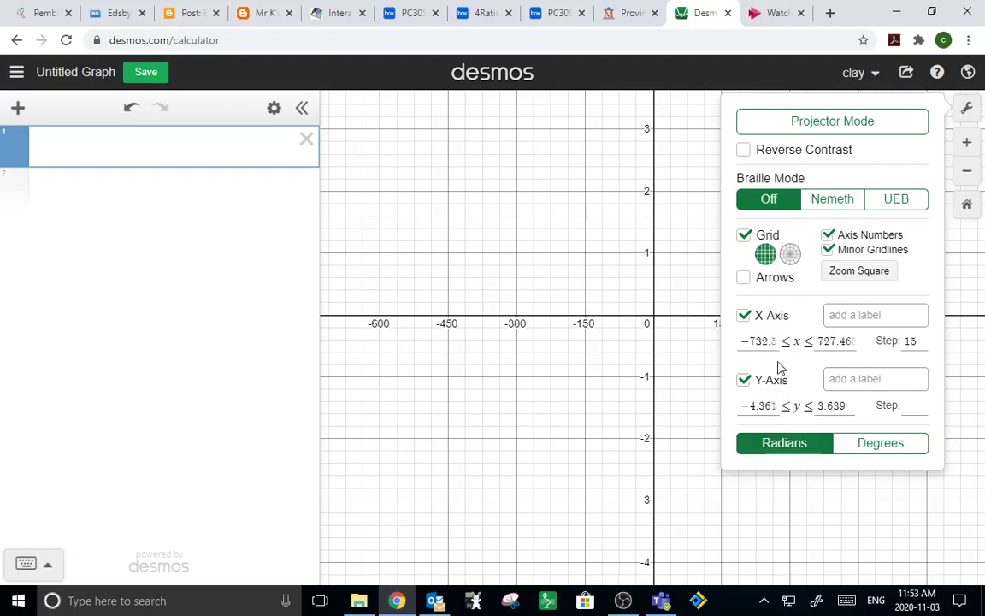
# - Set the x-axis range to −2pi ≤ x ≤ 2pi
pyautogui.doubleClick(761, 341)
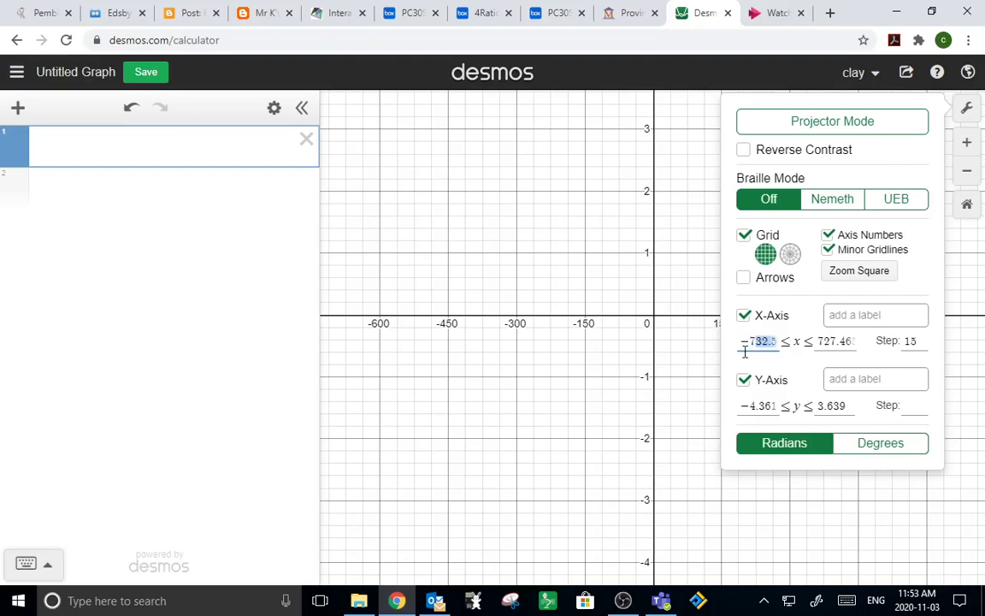
pyautogui.moveTo(744, 351); pyautogui.dragTo(732, 359)
pyautogui.write('-')
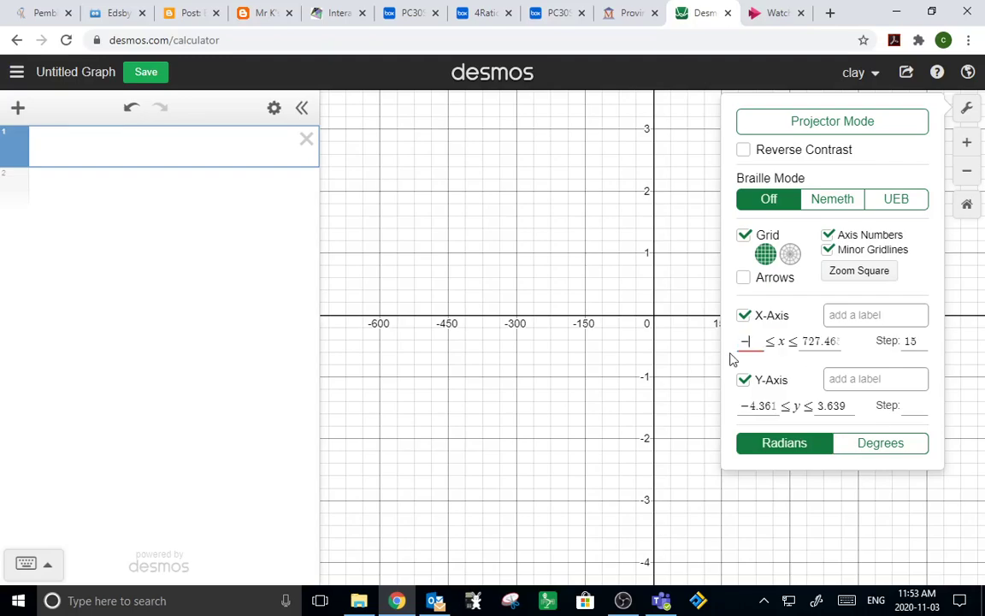
pyautogui.write('2')
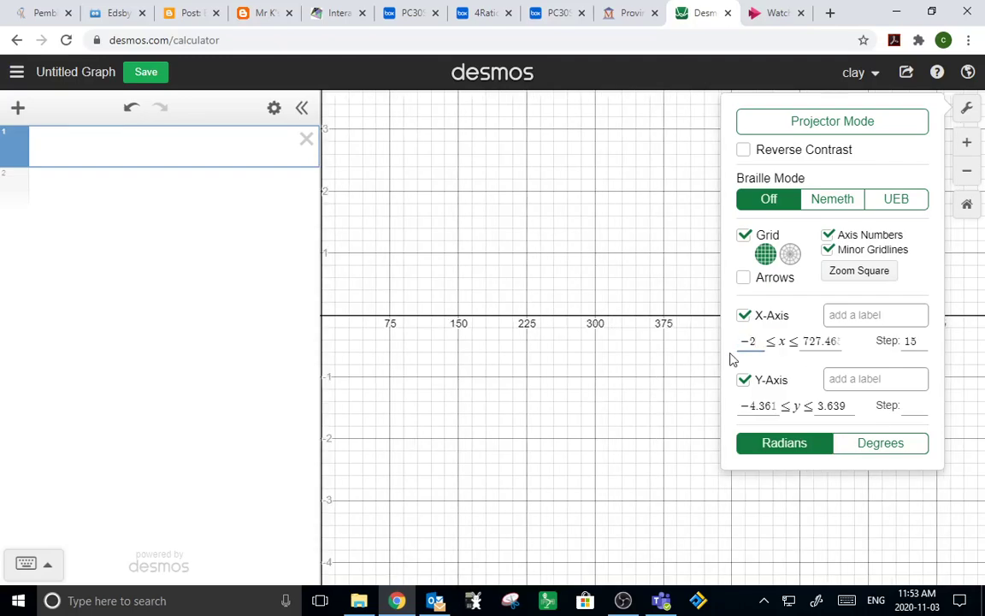
pyautogui.write('pi')
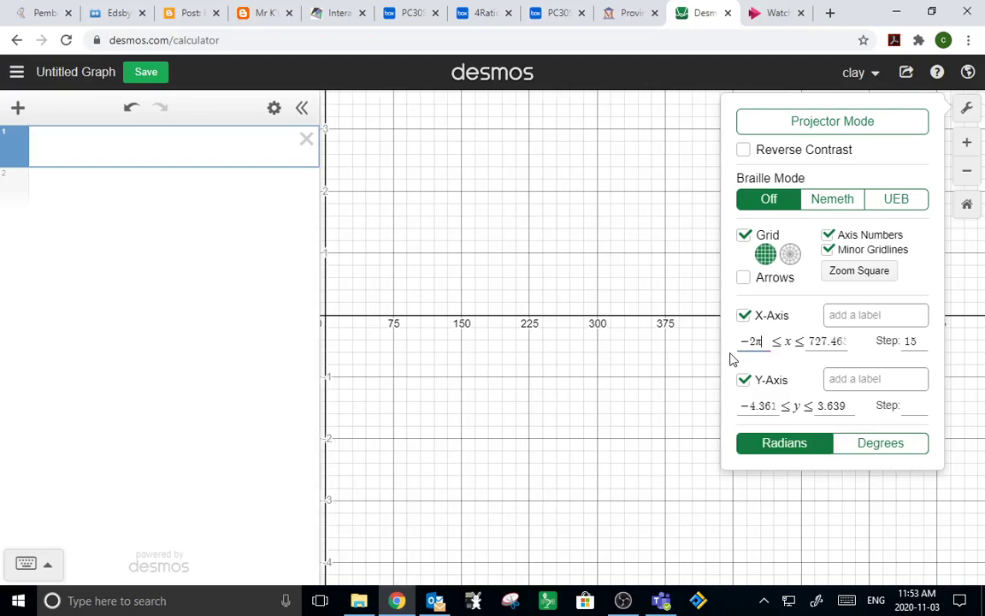
pyautogui.click(809, 341)
pyautogui.press('Delete')
pyautogui.press('Delete')
pyautogui.press('Delete')
pyautogui.press('Delete')
pyautogui.press('Delete')
pyautogui.press('Delete')
pyautogui.press('Delete')
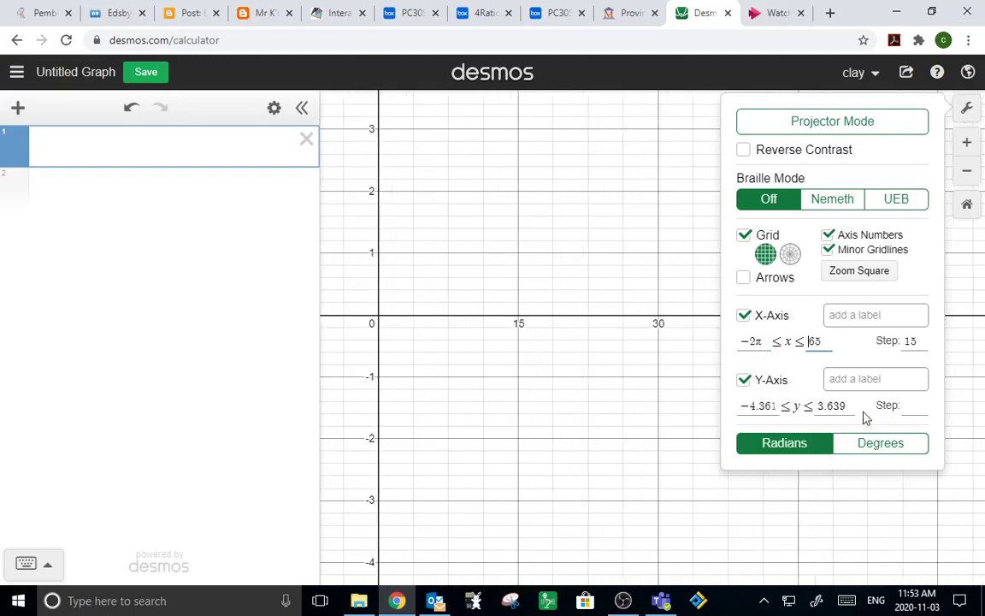
pyautogui.write('2')
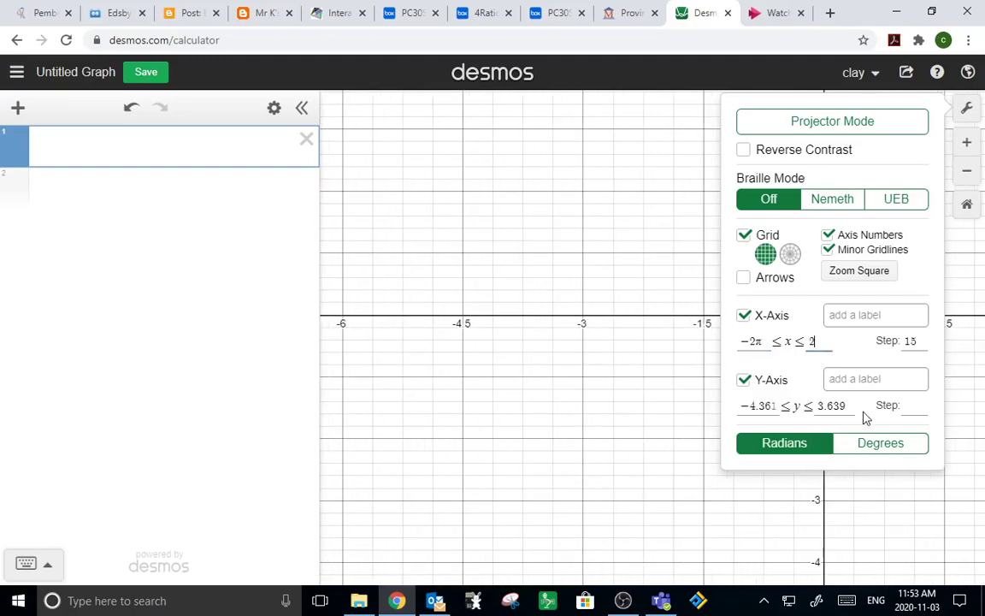
pyautogui.write('pi')
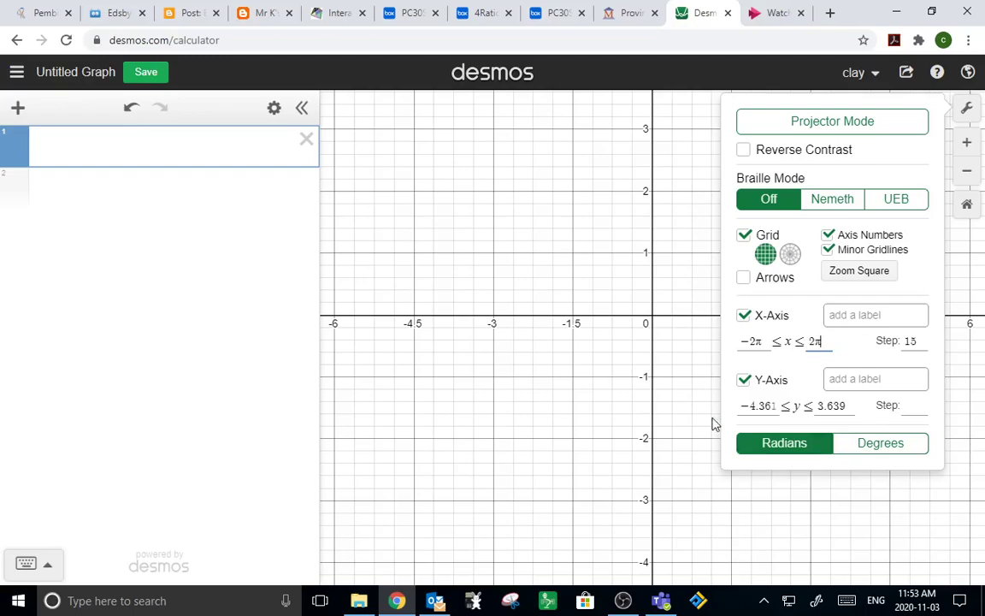
# - Graph y = sin x, shifting the origin left, and select the curve's key points
pyautogui.click(77, 137)
pyautogui.write('y')
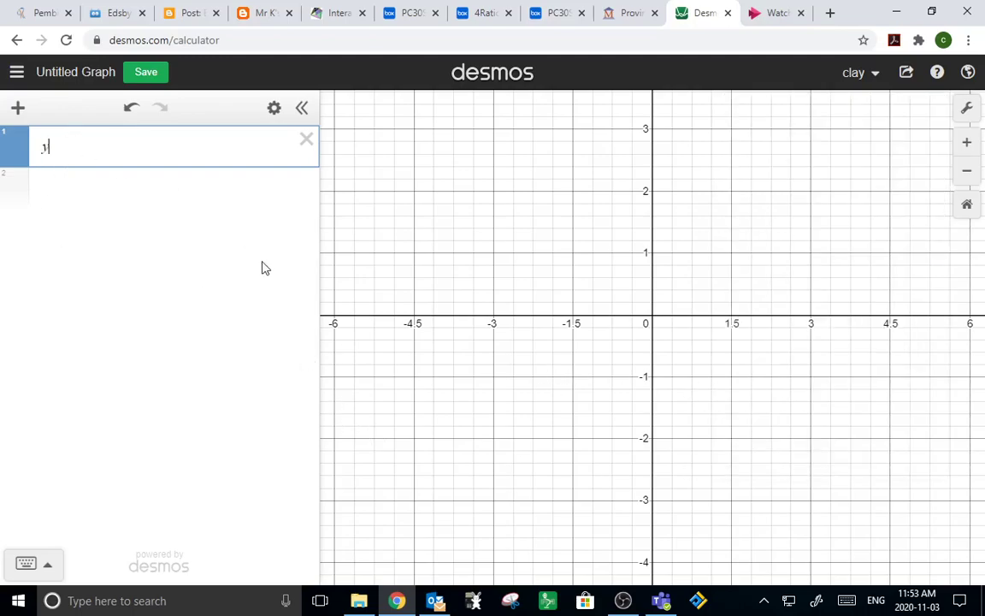
pyautogui.write(' = sin x')
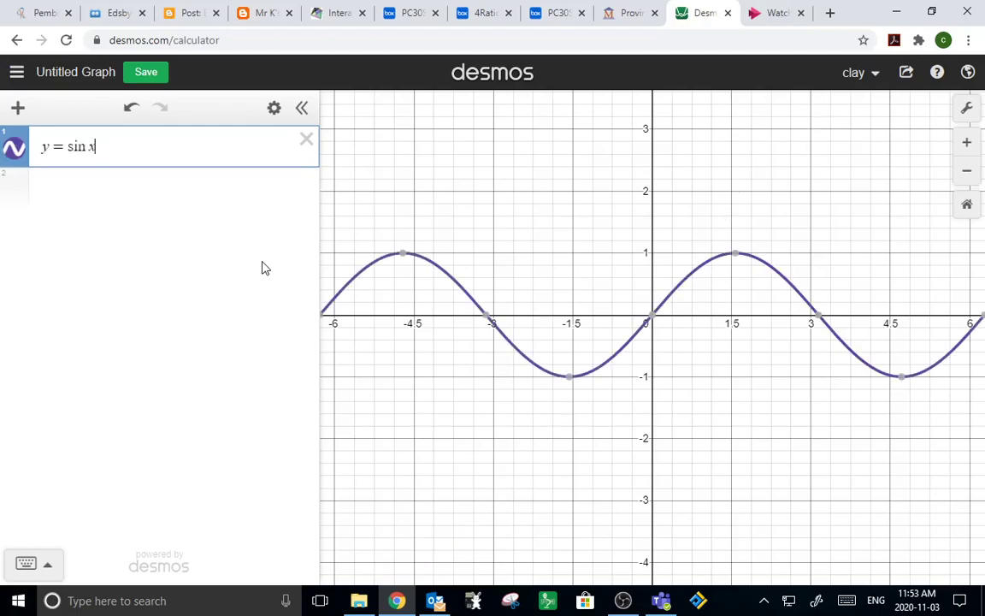
pyautogui.scroll(4, 573, 393)
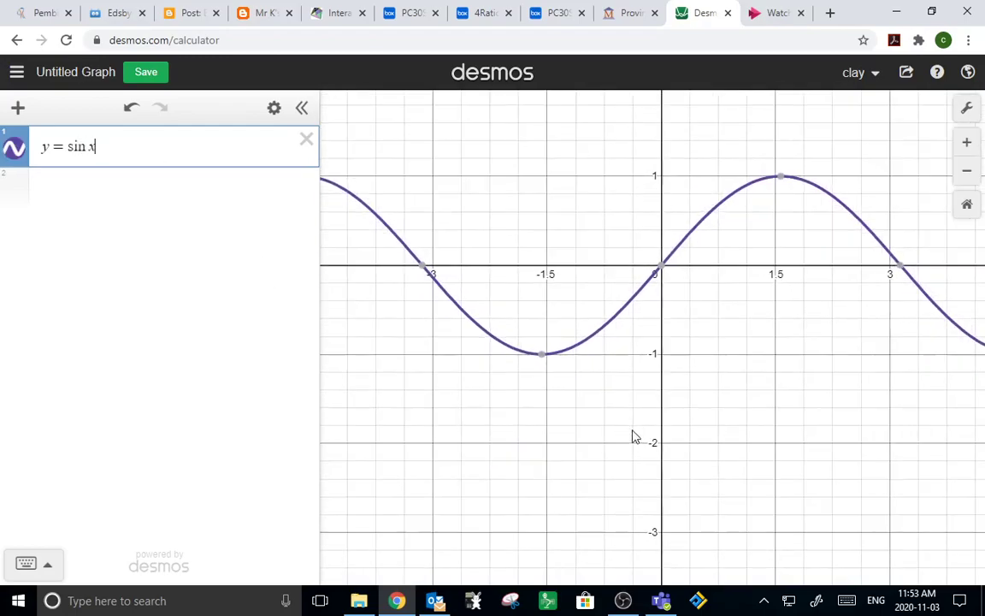
pyautogui.moveTo(569, 421); pyautogui.dragTo(440, 425)
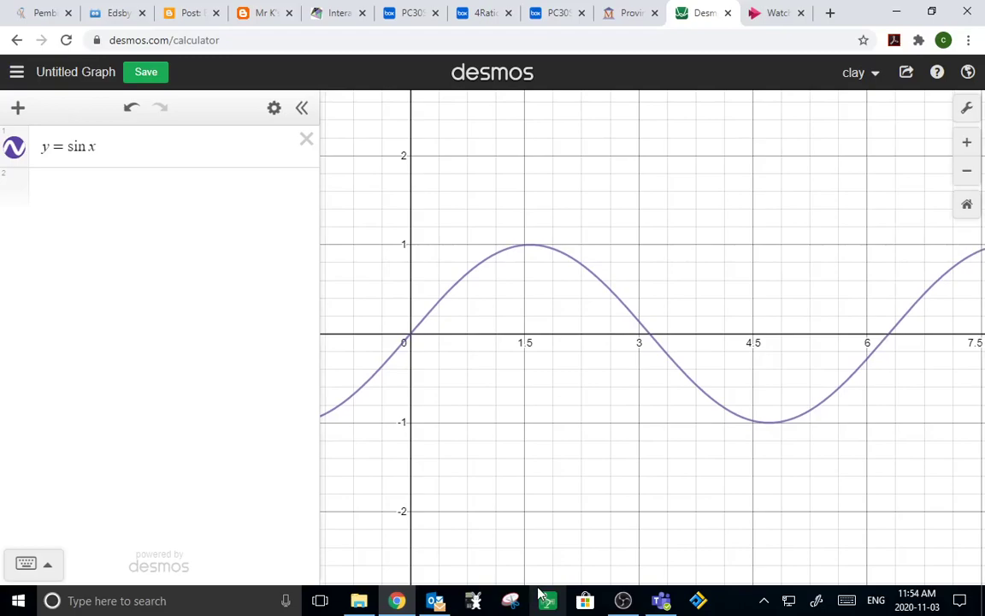
pyautogui.click(440, 299)
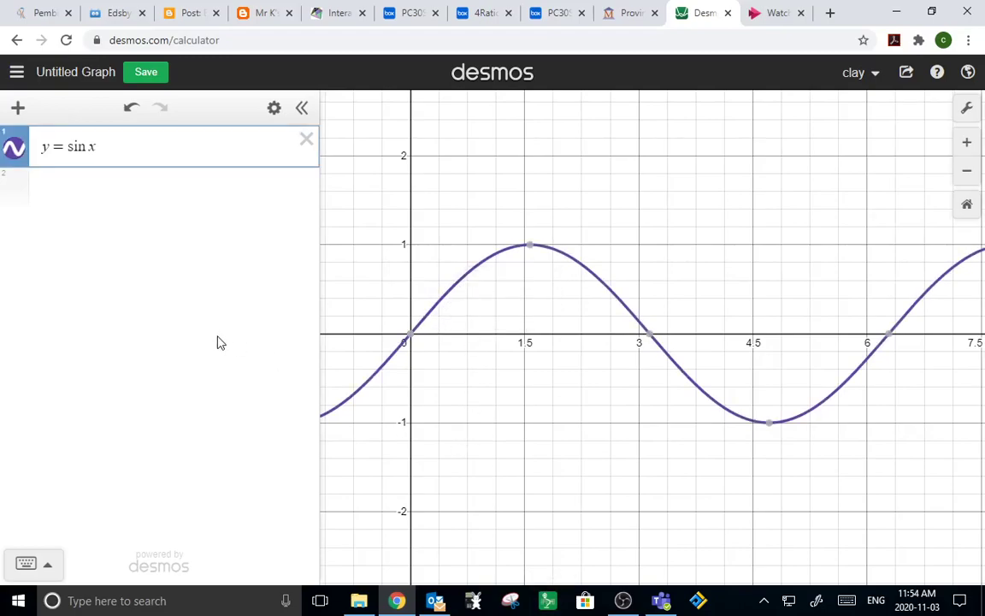
# - Set the x-axis step to pi/12 in the graph settings
pyautogui.click(967, 108)
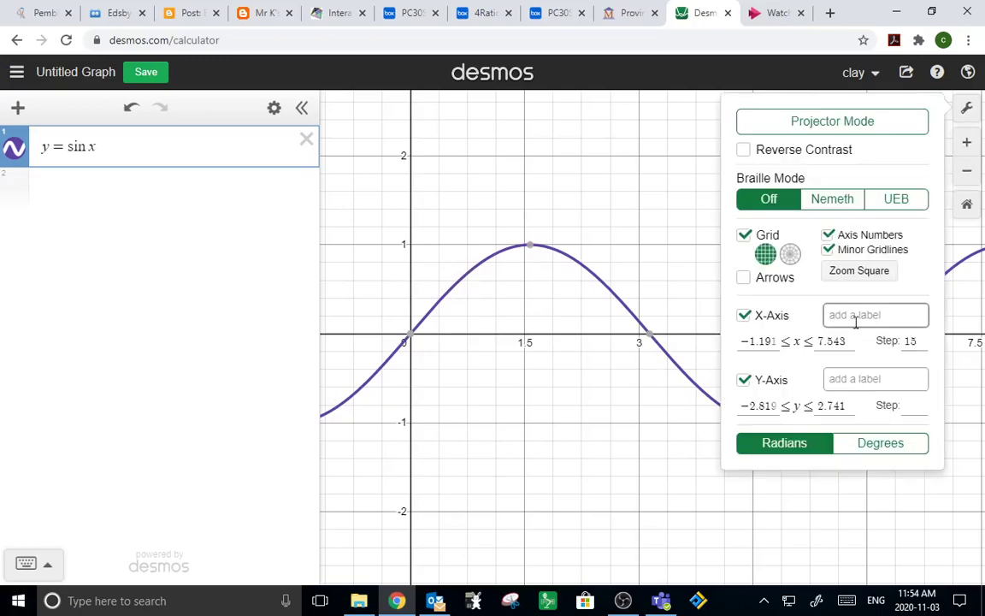
pyautogui.doubleClick(911, 341)
pyautogui.press('BackSpace')
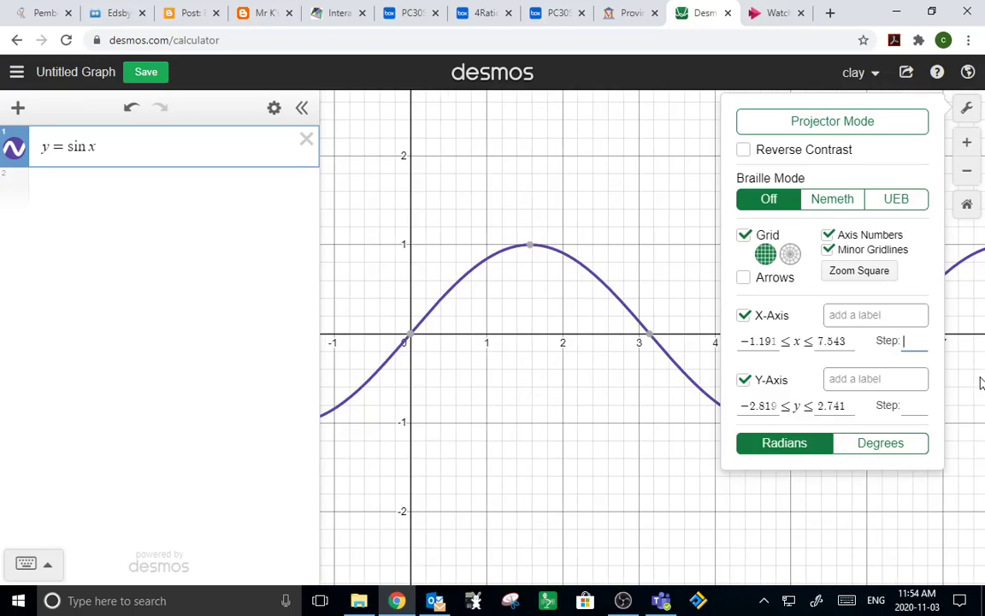
pyautogui.write('pi/12')
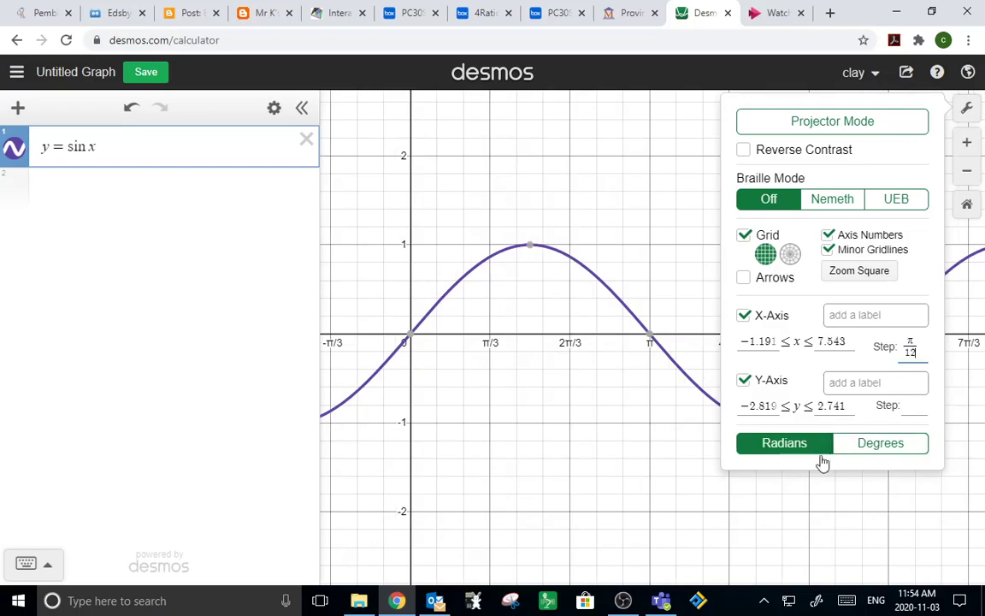
pyautogui.click(583, 435)
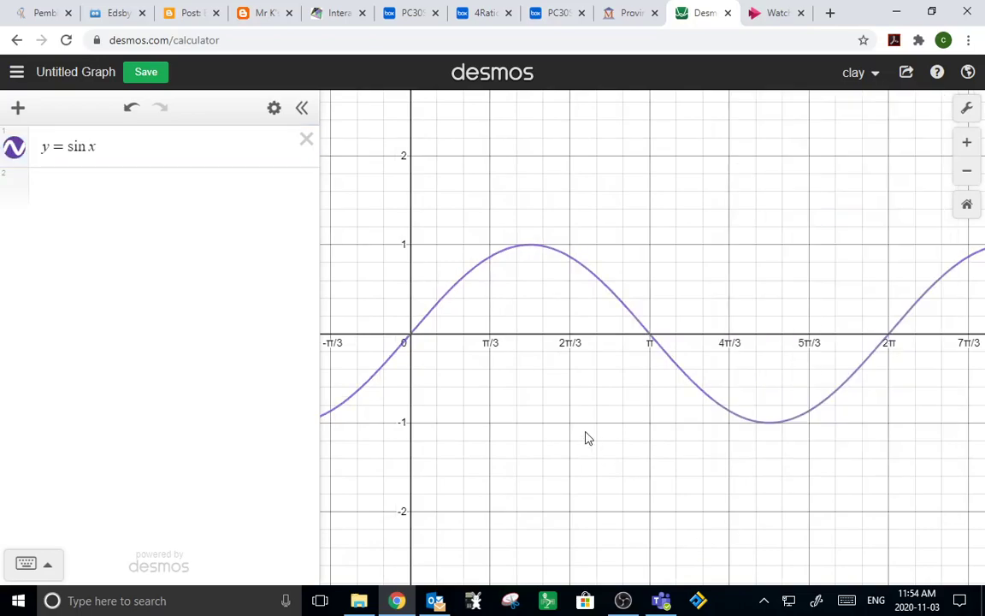
pyautogui.click(492, 265)
pyautogui.moveTo(491, 265); pyautogui.dragTo(489, 266)
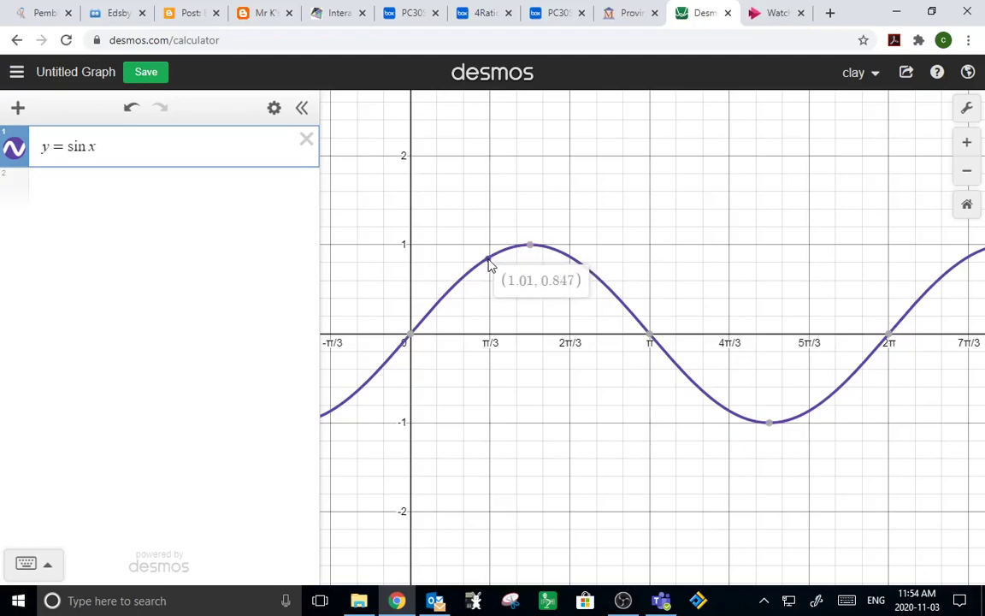
pyautogui.moveTo(531, 248)
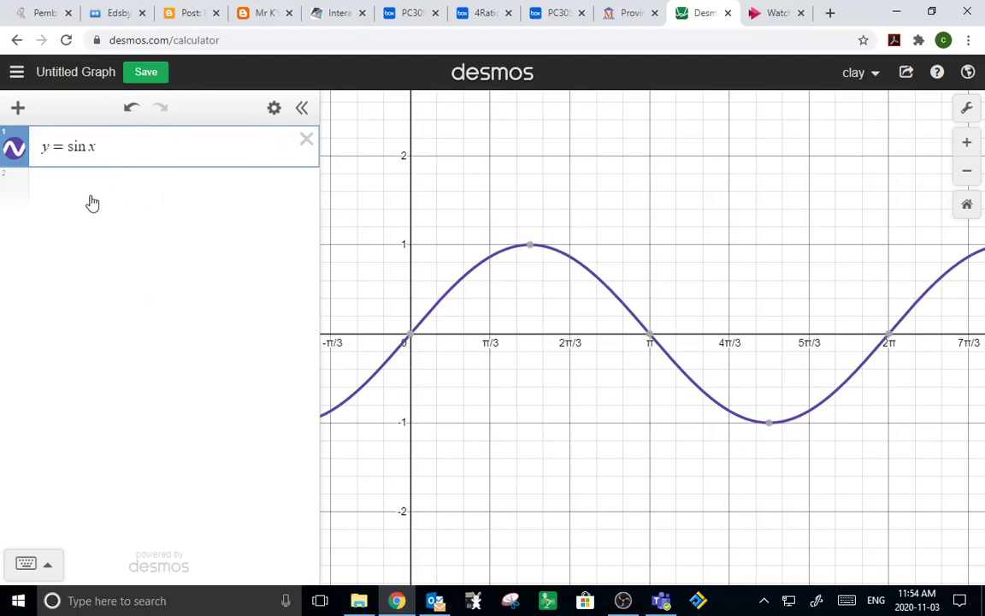
pyautogui.click(184, 188)
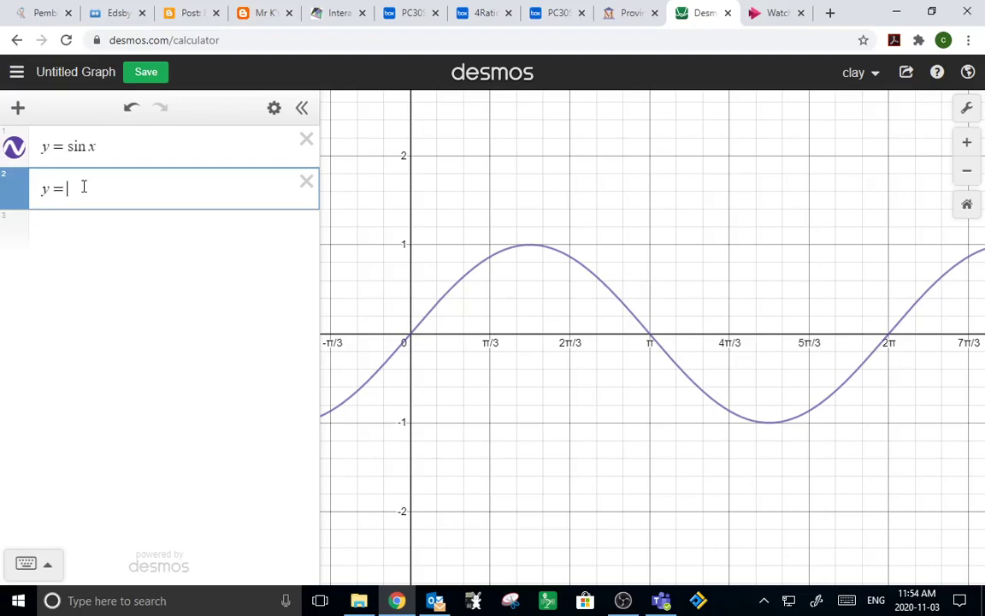
# - Add y = tan x as the second expression and hide the sin x curve
pyautogui.write('tan x')
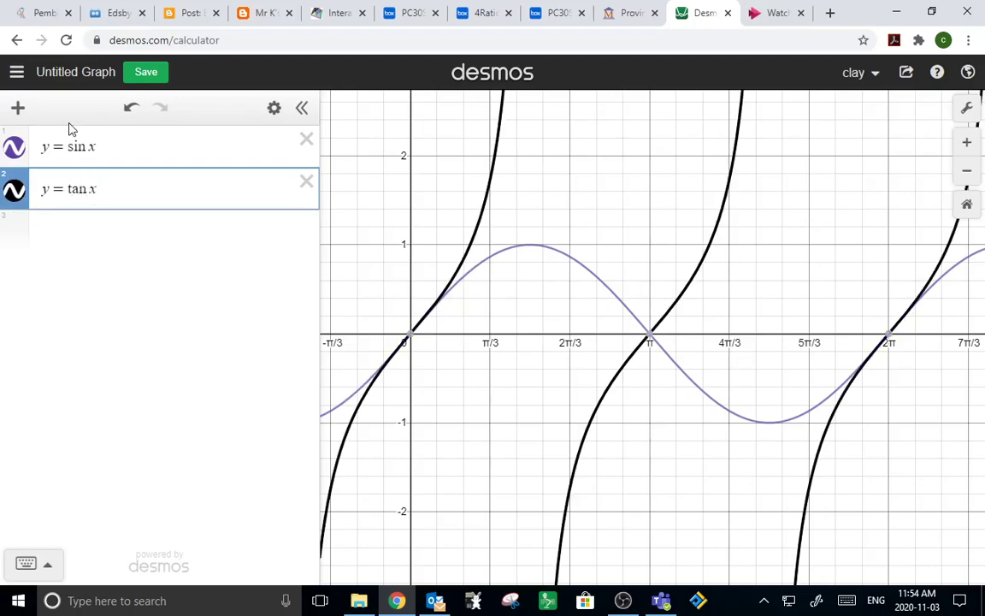
pyautogui.click(13, 147)
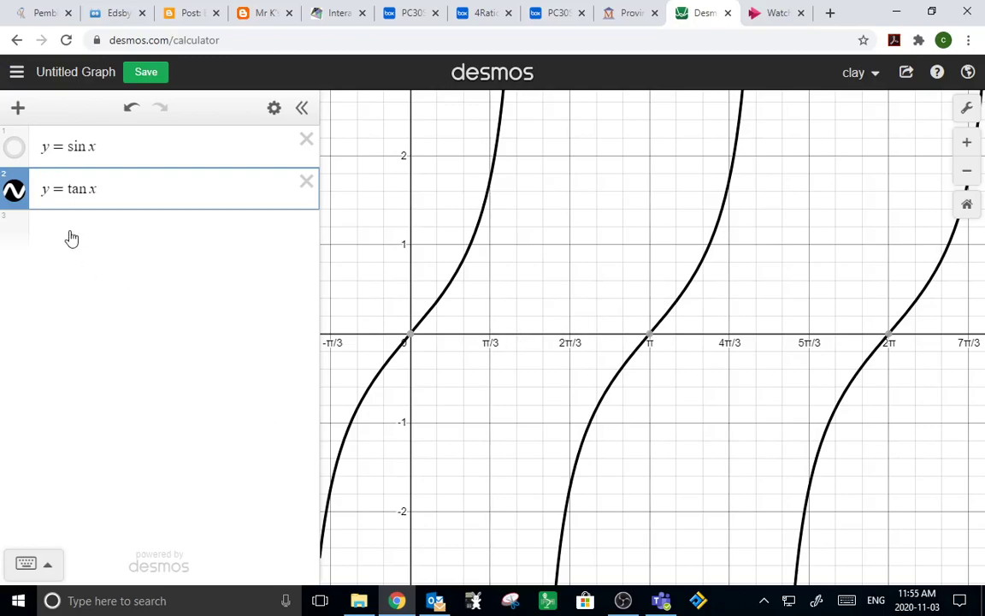
# - Add the vertical line x = pi/2 as a third expression
pyautogui.click(136, 250)
pyautogui.write('x=pi')
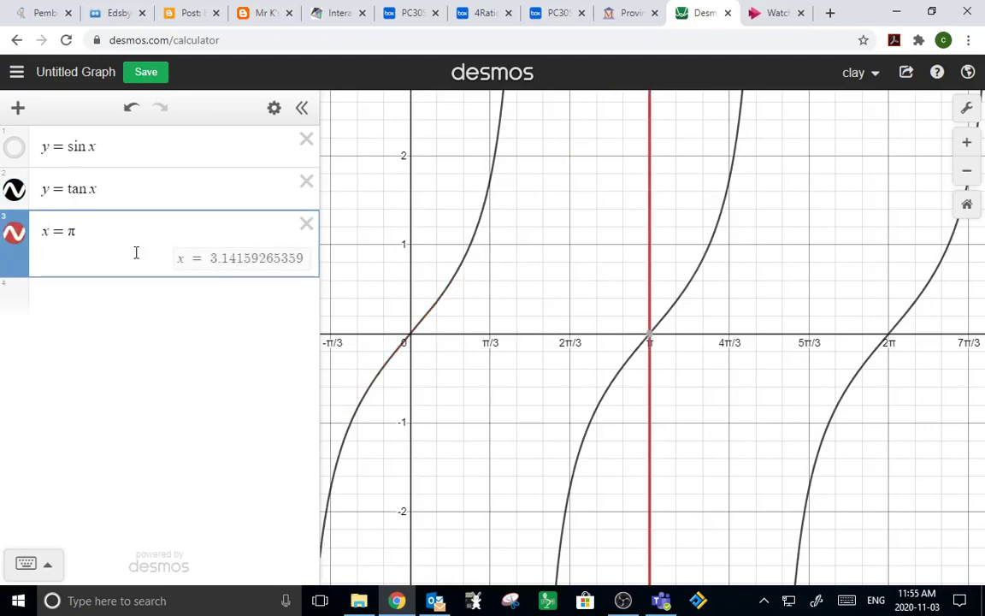
pyautogui.write('/2')
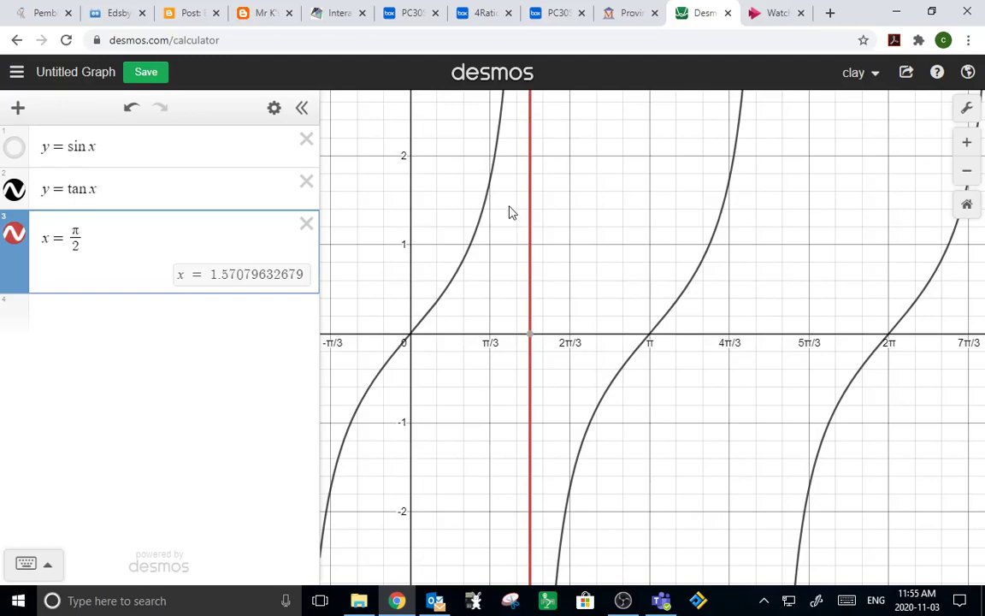
pyautogui.moveTo(509, 207); pyautogui.dragTo(500, 415)
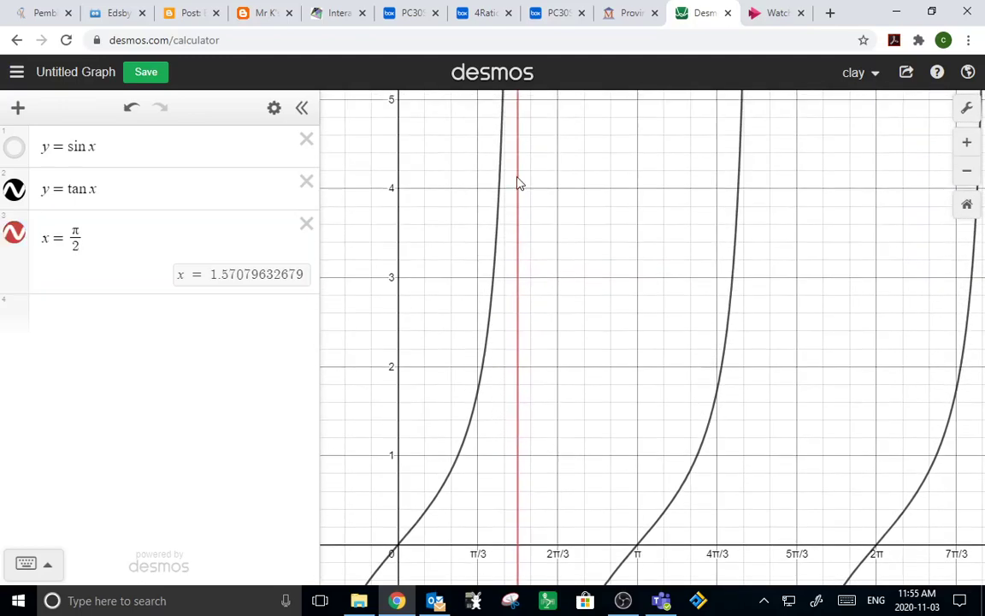
pyautogui.click(513, 272)
# - Pan up along the x = π/2 asymptote to inspect tan x, then restore the default view
pyautogui.moveTo(442, 196); pyautogui.dragTo(433, 443)
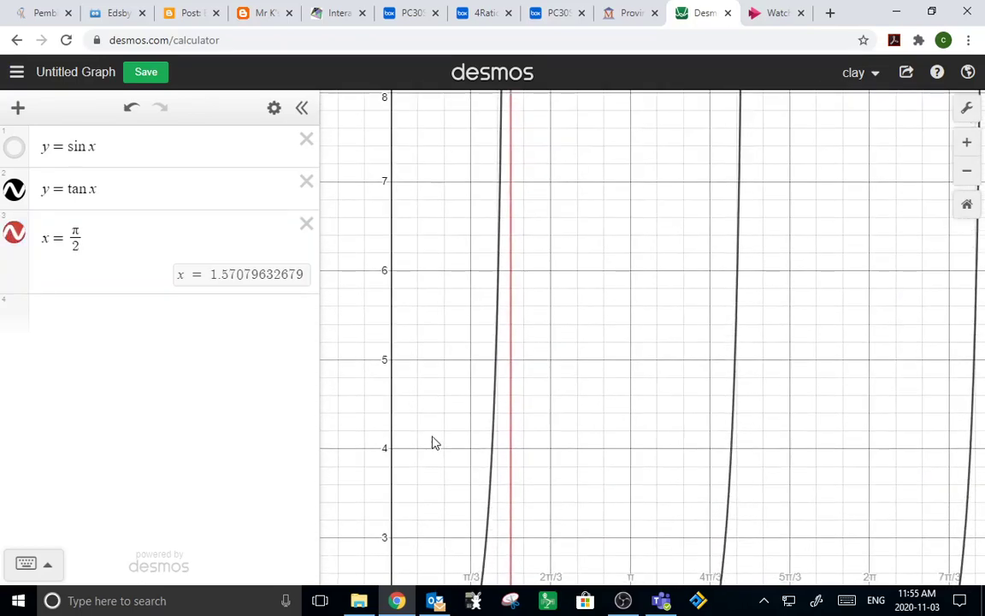
pyautogui.moveTo(422, 177)
pyautogui.mouseDown()
pyautogui.moveTo(455, 288)
pyautogui.moveTo(447, 424)
pyautogui.mouseUp()
pyautogui.moveTo(456, 133); pyautogui.dragTo(436, 380)
pyautogui.click(464, 391)
pyautogui.moveTo(438, 139); pyautogui.dragTo(407, 319)
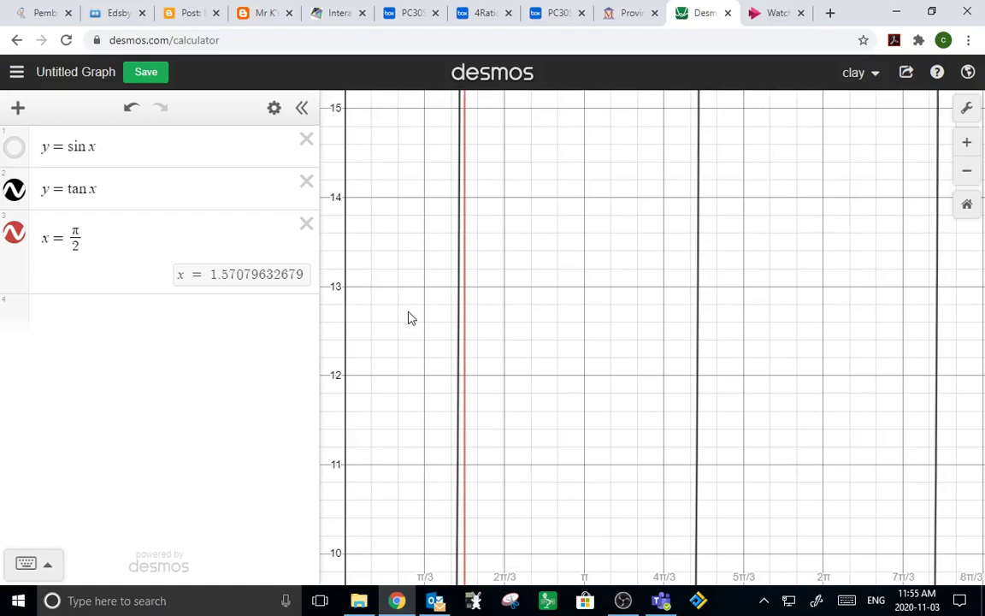
pyautogui.moveTo(424, 271); pyautogui.dragTo(434, 350)
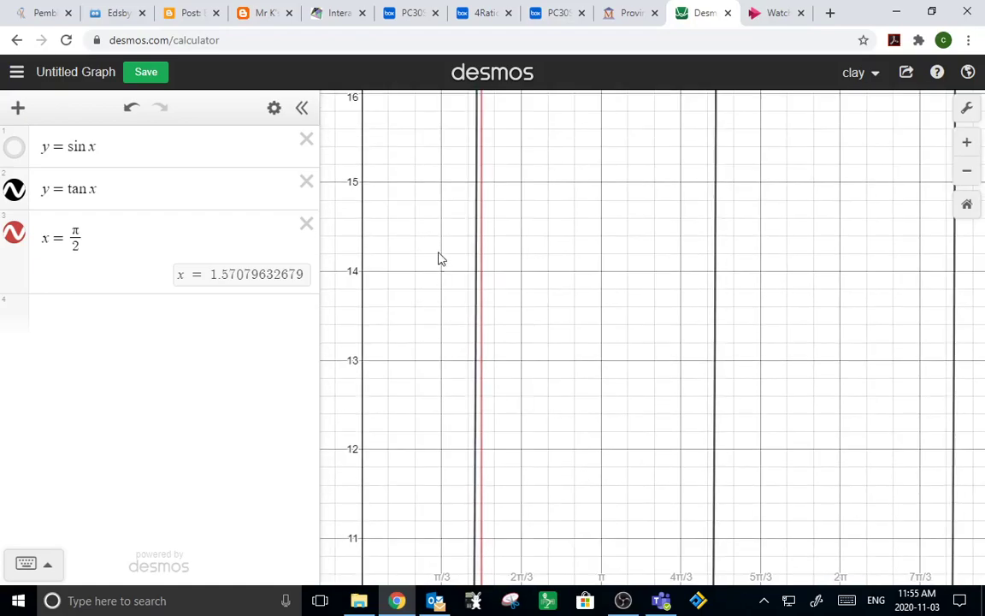
pyautogui.moveTo(437, 228); pyautogui.dragTo(437, 308)
pyautogui.click(966, 204)
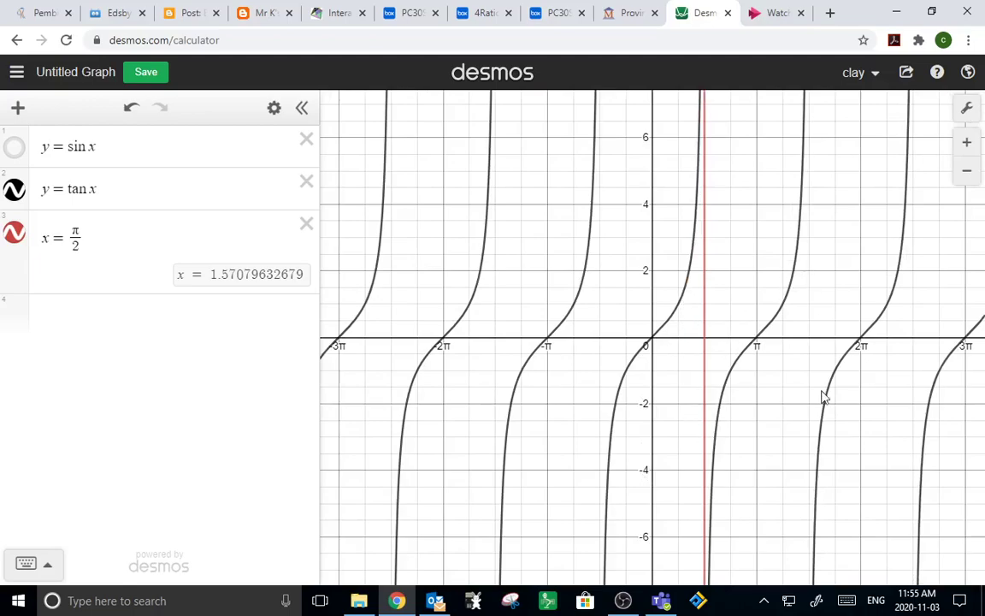
pyautogui.click(307, 224)
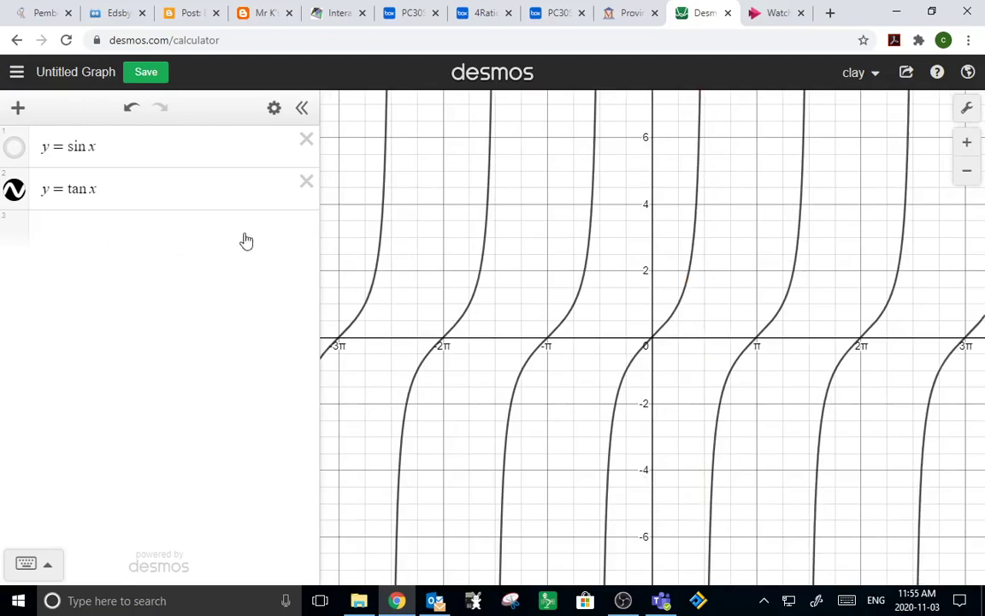
pyautogui.click(121, 187)
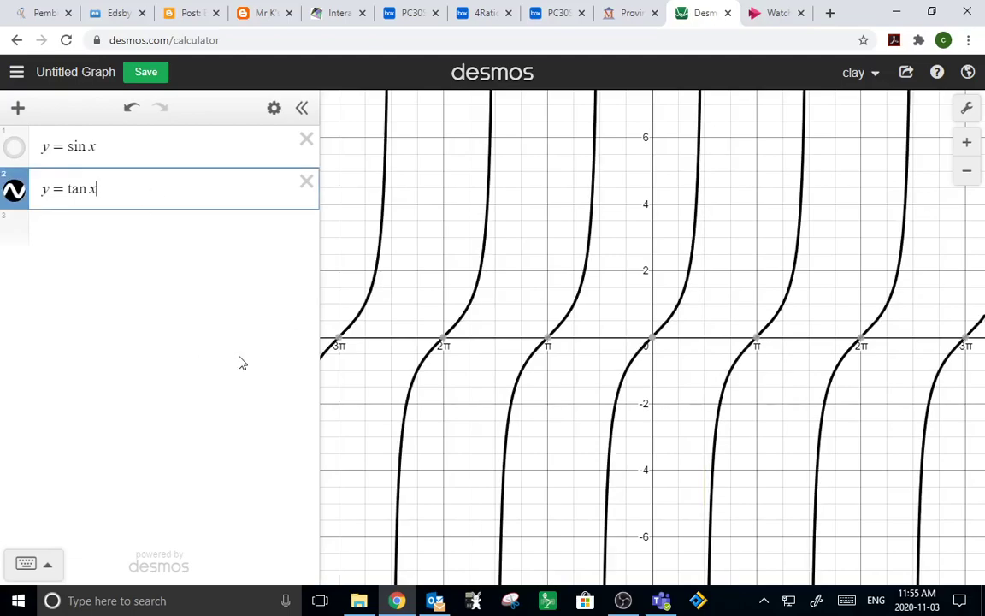
pyautogui.write('+1')
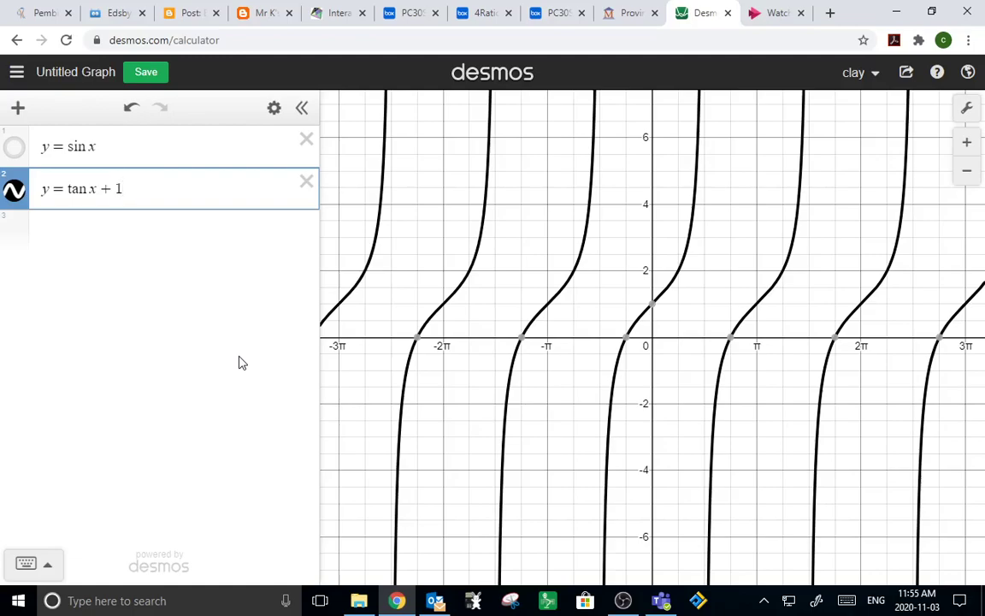
pyautogui.press('BackSpace')
pyautogui.press('BackSpace')
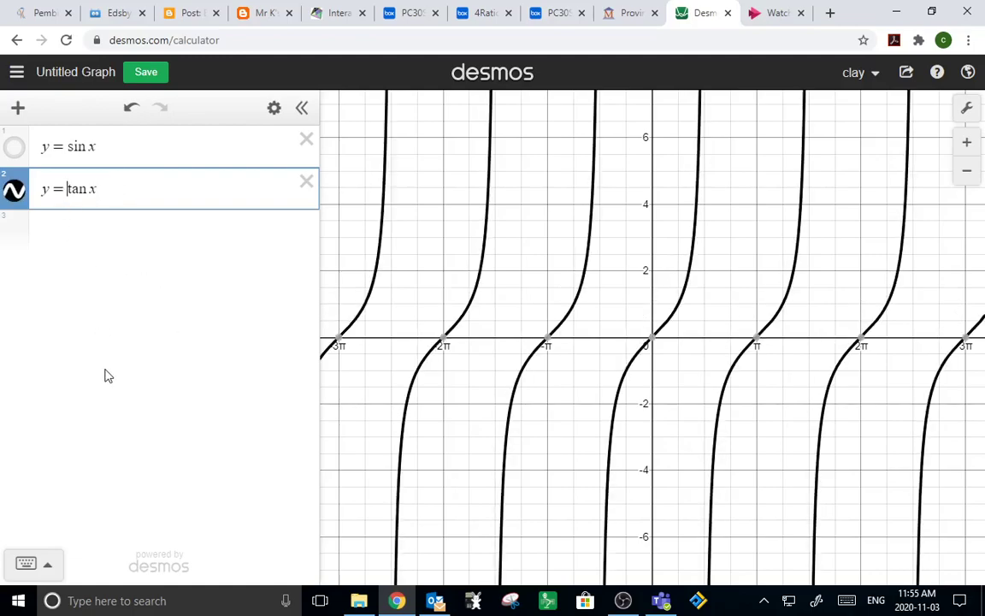
pyautogui.write('2')
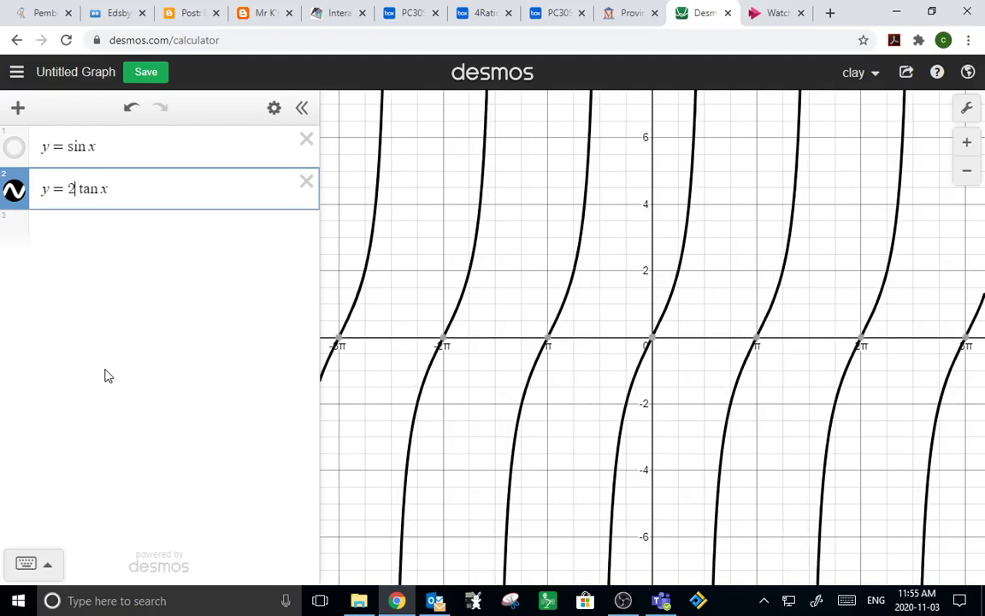
pyautogui.press('BackSpace')
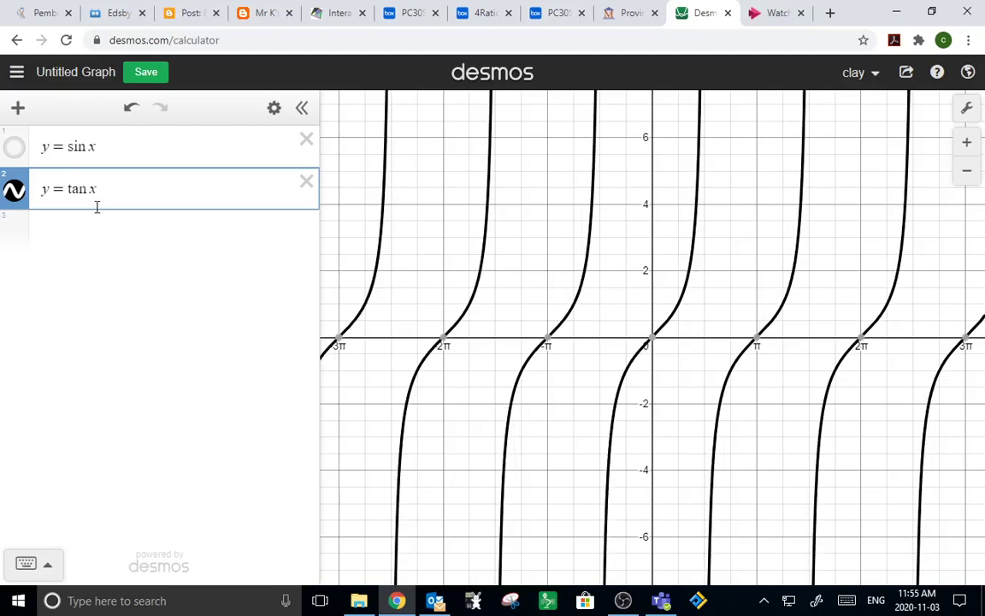
pyautogui.write('(')
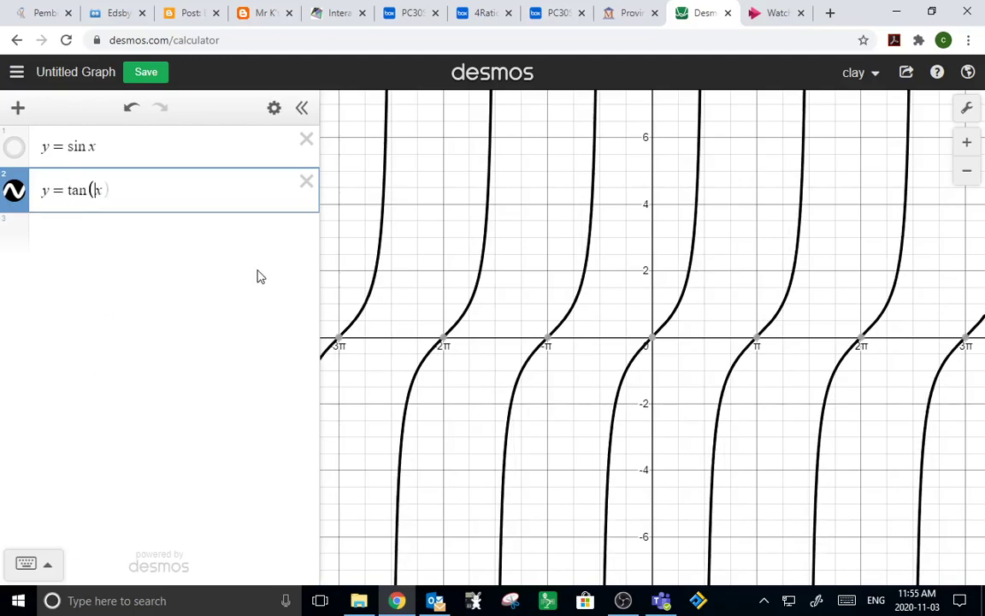
pyautogui.write('2')
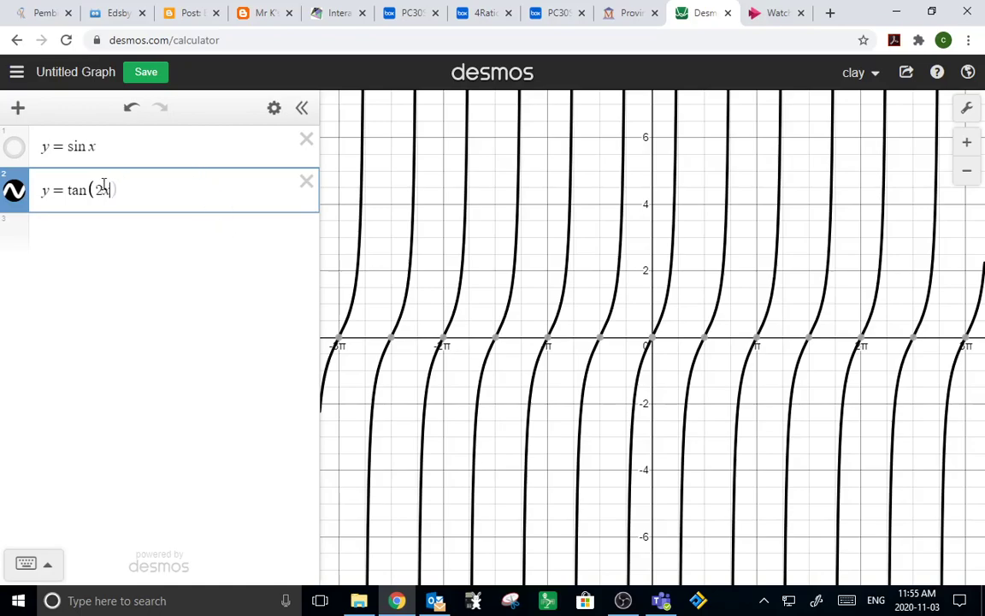
pyautogui.press('BackSpace')
pyautogui.press('BackSpace')
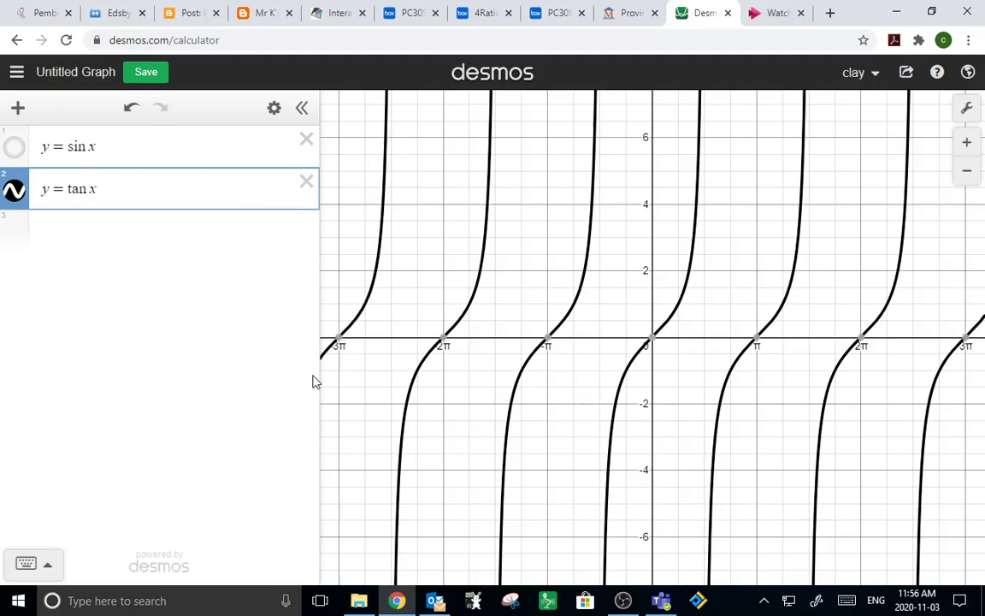
# - Switch to the Interactive Unit Circle page and scroll down to the circle
pyautogui.click(338, 19)
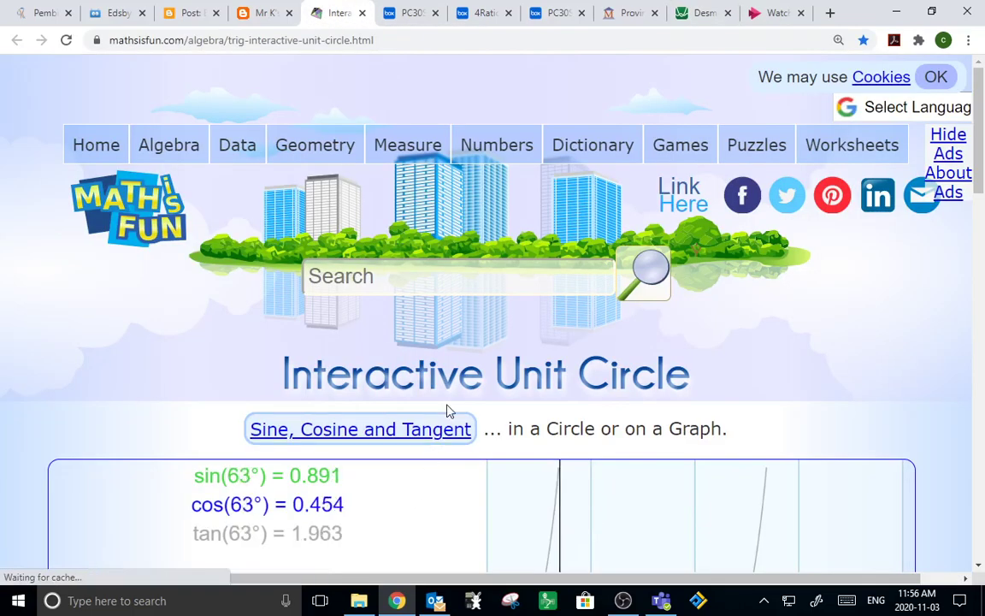
pyautogui.scroll(-2, 446, 411)
pyautogui.scroll(-2, 446, 411)
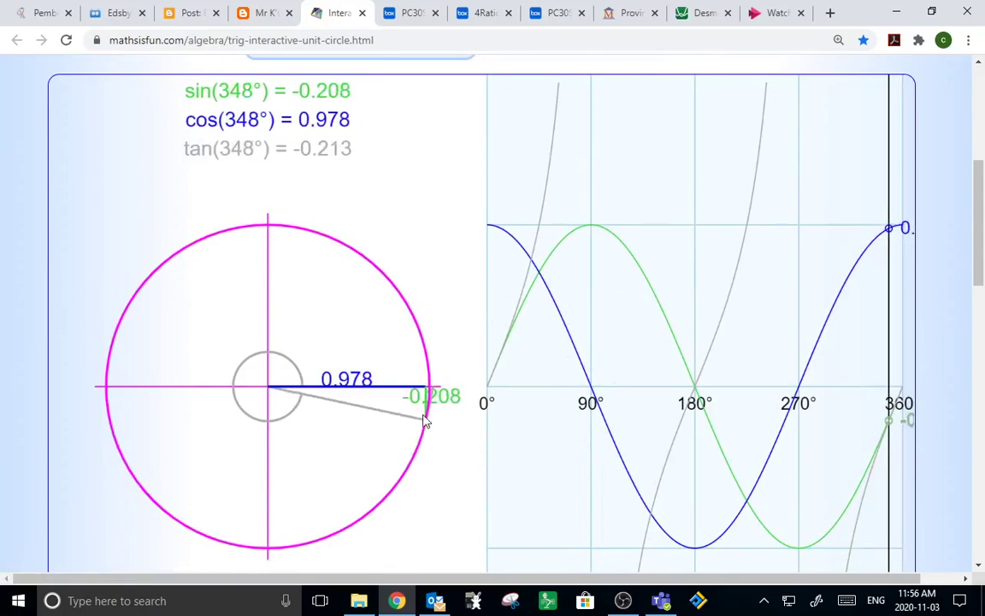